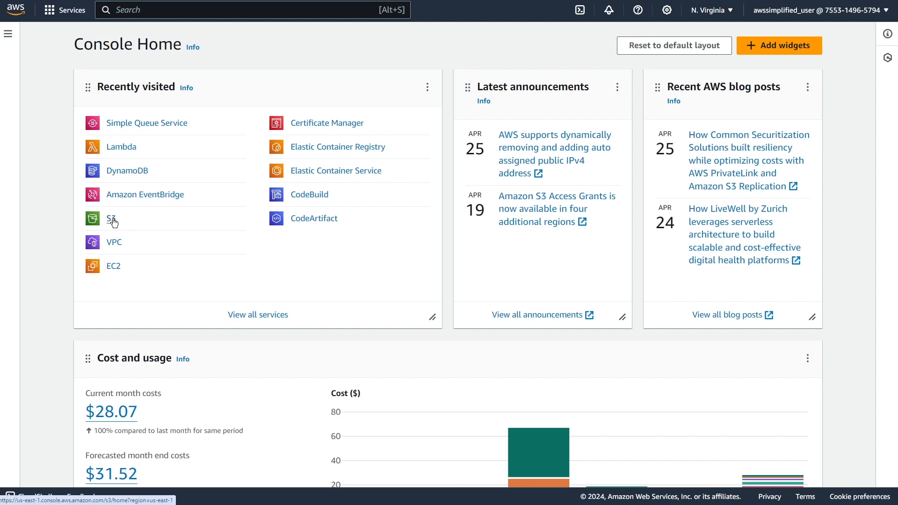
Step: Open Simple Queue Service and S3 from the recently visited services, and start a general purpose bucket named beabetterdevs3demobucket
left_click(152, 125)
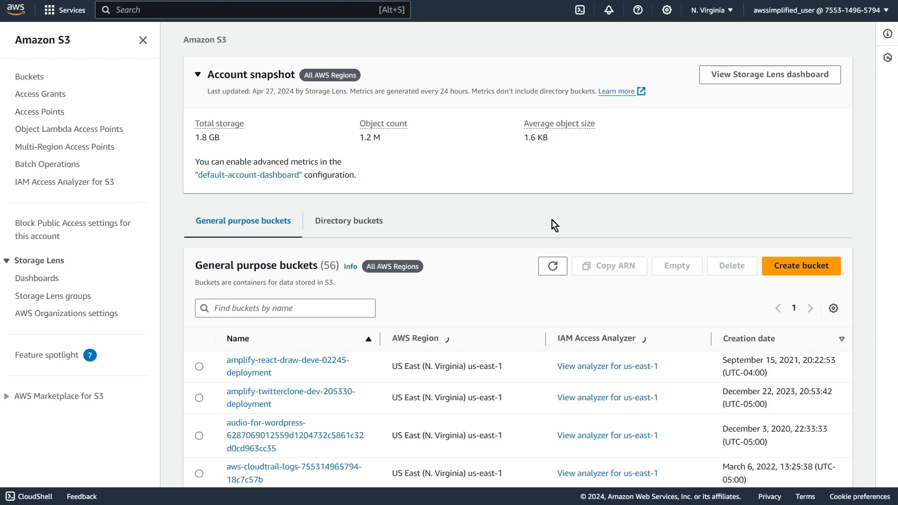
left_click(774, 271)
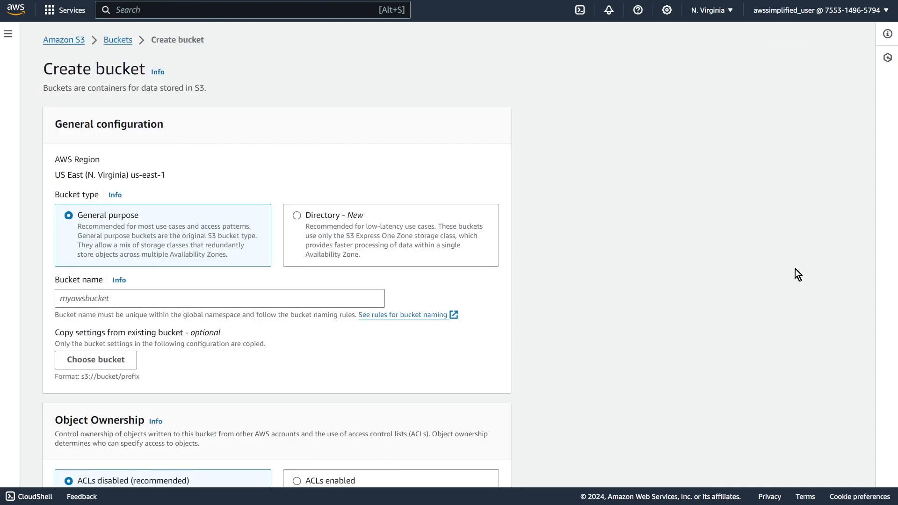
left_click(234, 296)
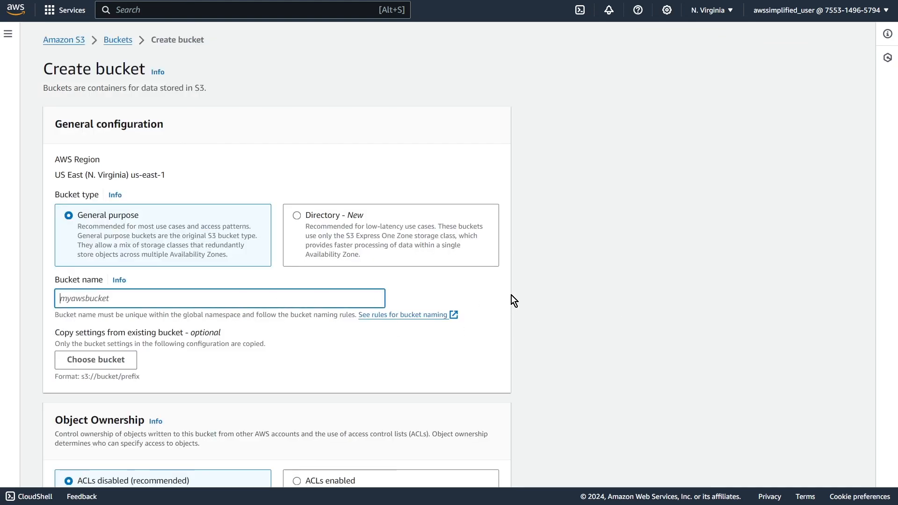
type("beabetterdev-")
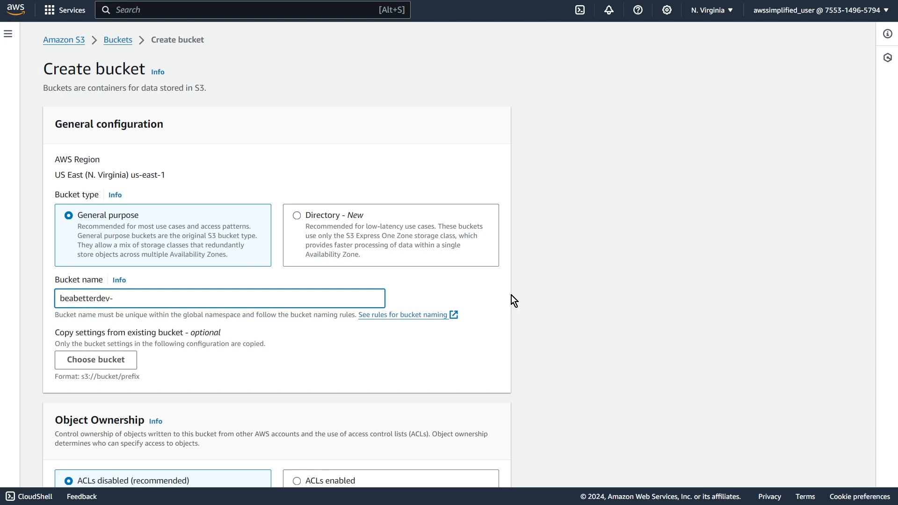
type("s3demobucket")
key("Left")
key("Left")
key("Left")
key("Left")
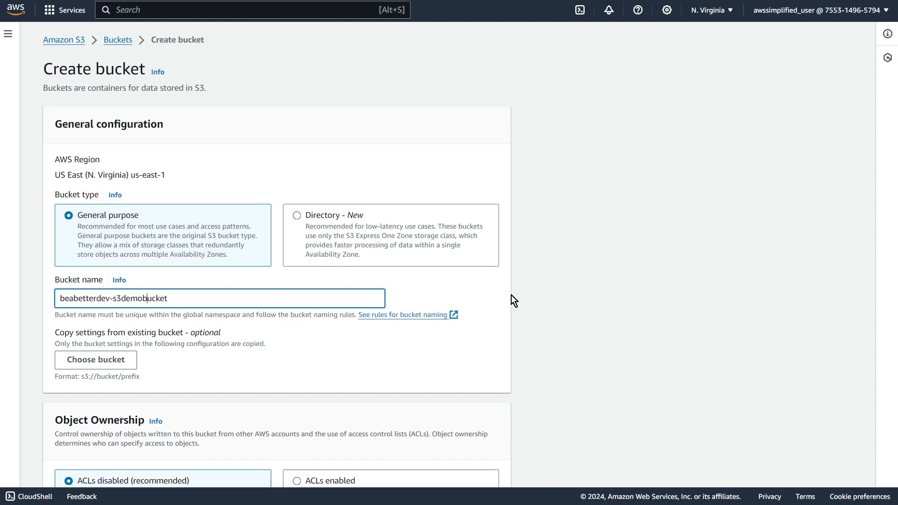
key("BackSpace")
left_click(586, 298)
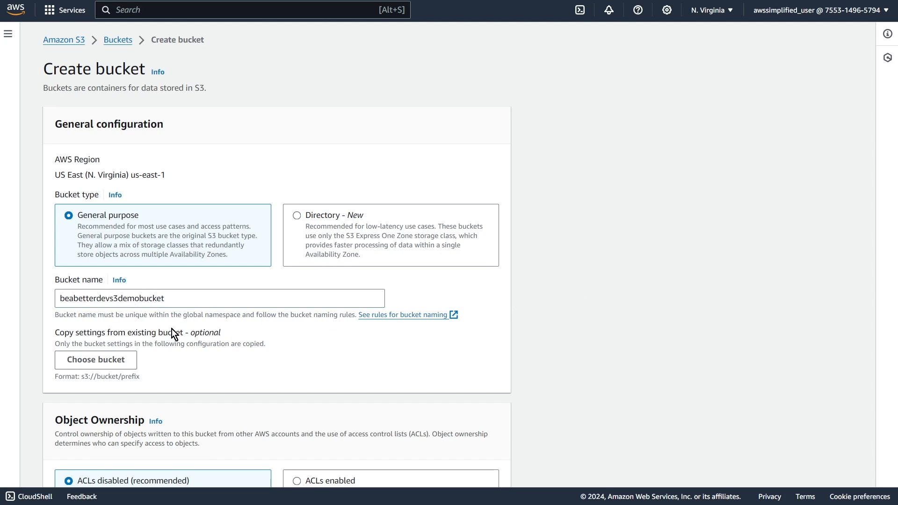
Step: Create the bucket with the default ownership, public access and encryption settings
scroll(301, 357, "down", 4)
scroll(302, 354, "down", 10)
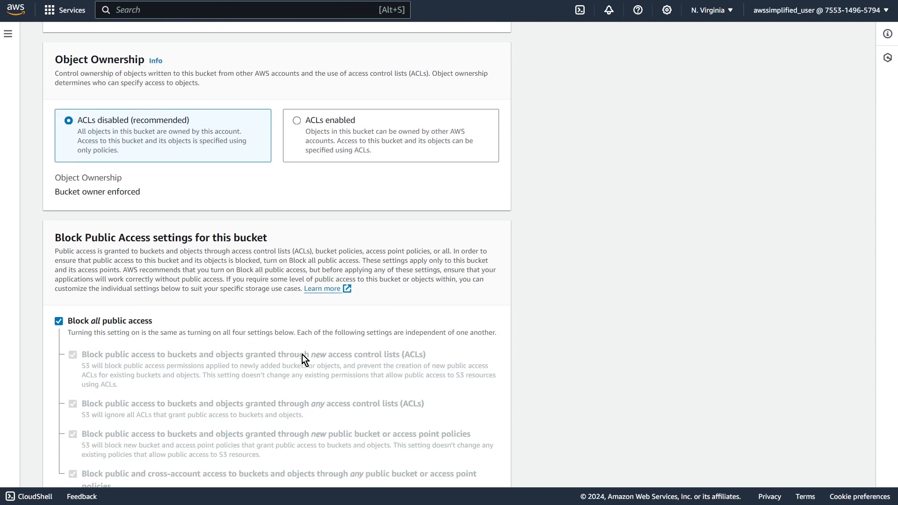
scroll(303, 353, "down", 8)
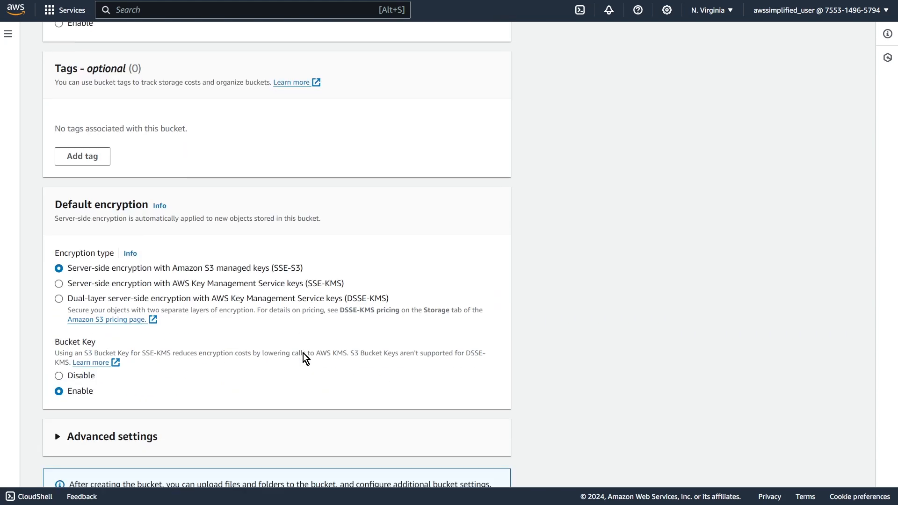
left_click(482, 465)
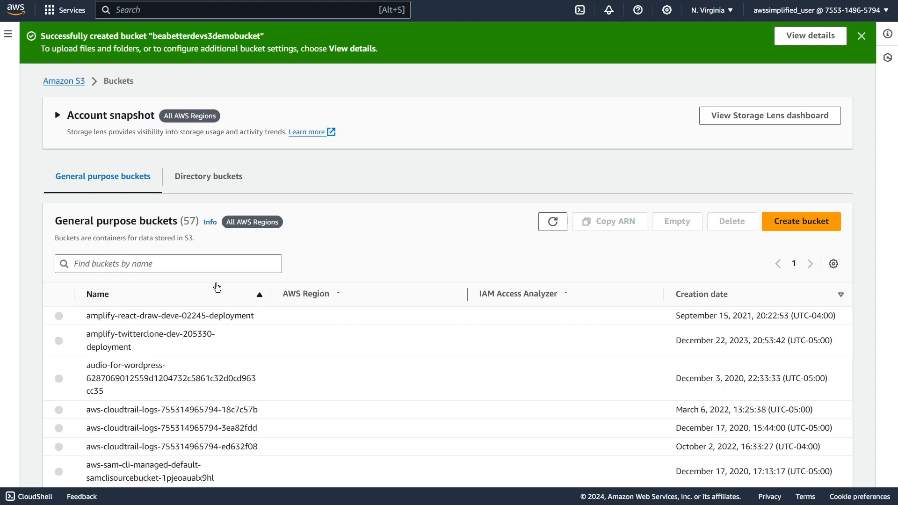
Step: Search the general purpose buckets for "beabetter" and open the beabetterdevs3demobucket bucket
left_click(170, 319)
type("beabetter")
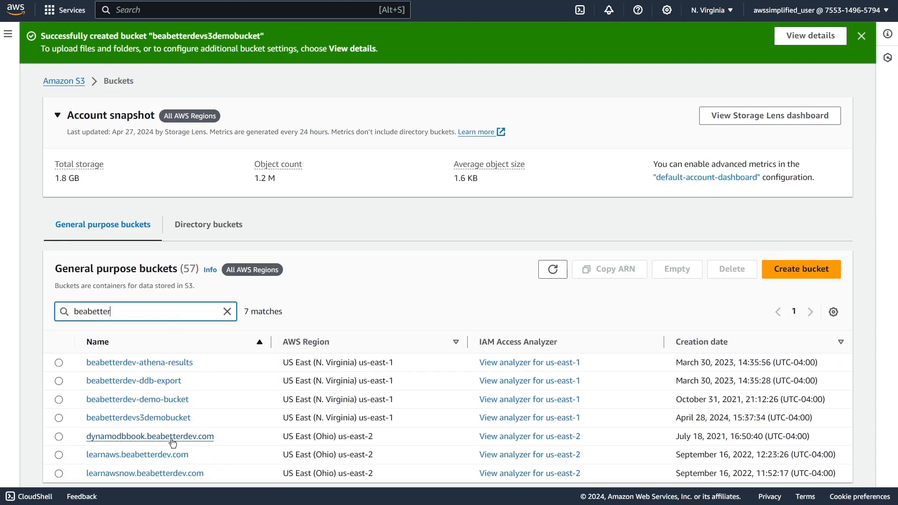
left_click(139, 421)
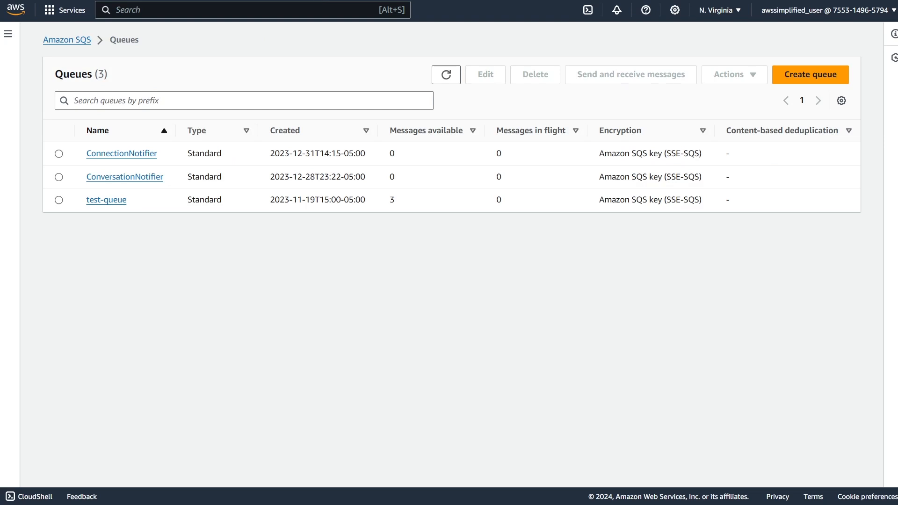
Step: Switch to the SQS queues and start a new standard queue named sqsqueuepluss3demo
left_click(802, 79)
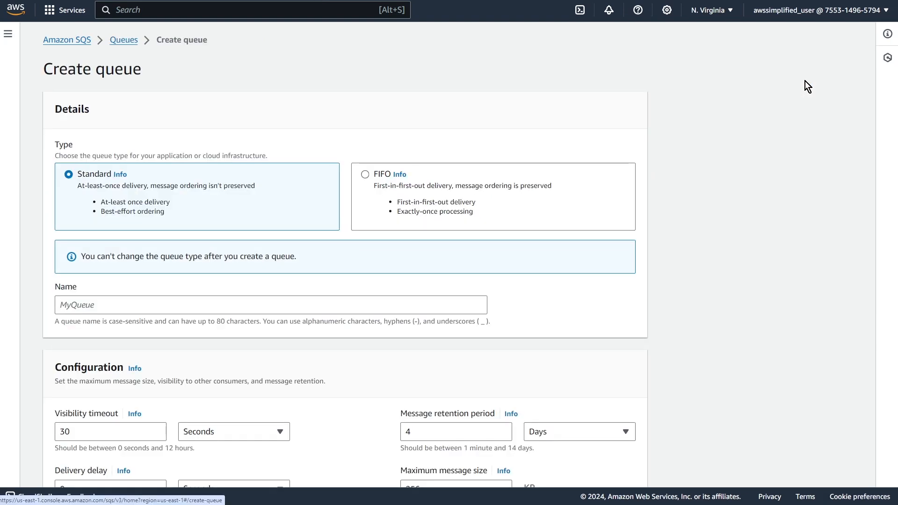
left_click(224, 297)
type("sqsqueue")
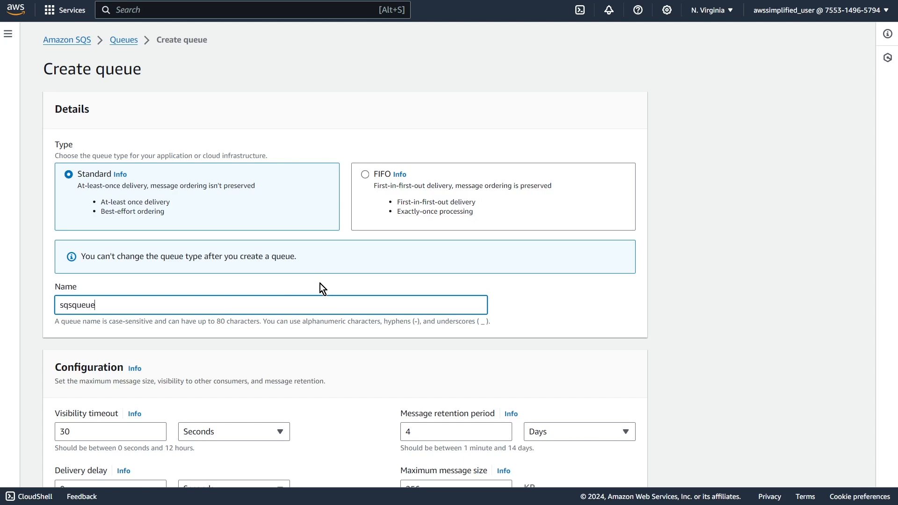
type("pluss3demo")
Step: Review the queue's basic access policy JSON and create the queue with the default settings
scroll(322, 283, "down", 9)
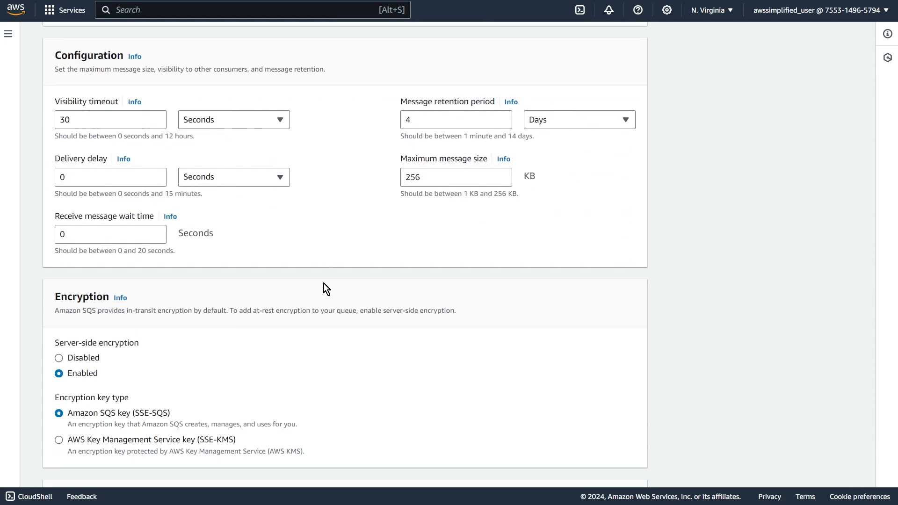
scroll(322, 285, "down", 5)
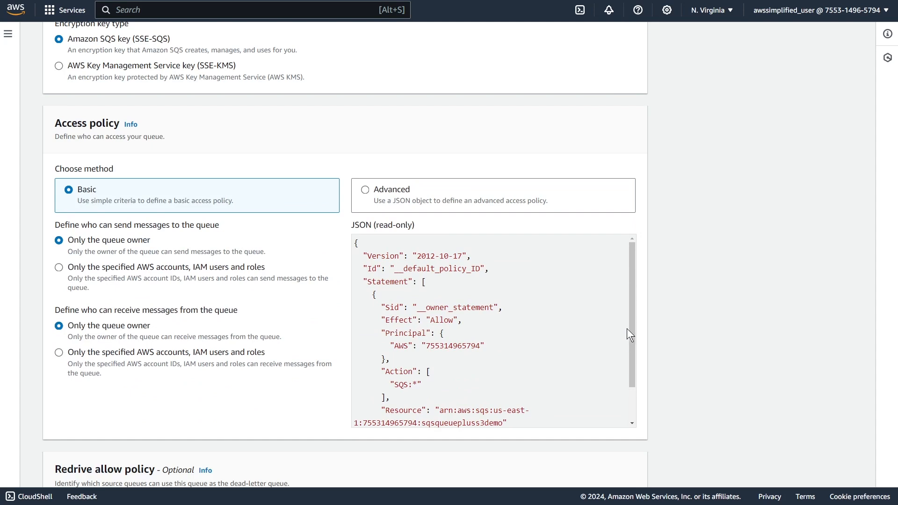
left_click_drag(627, 329, 641, 360)
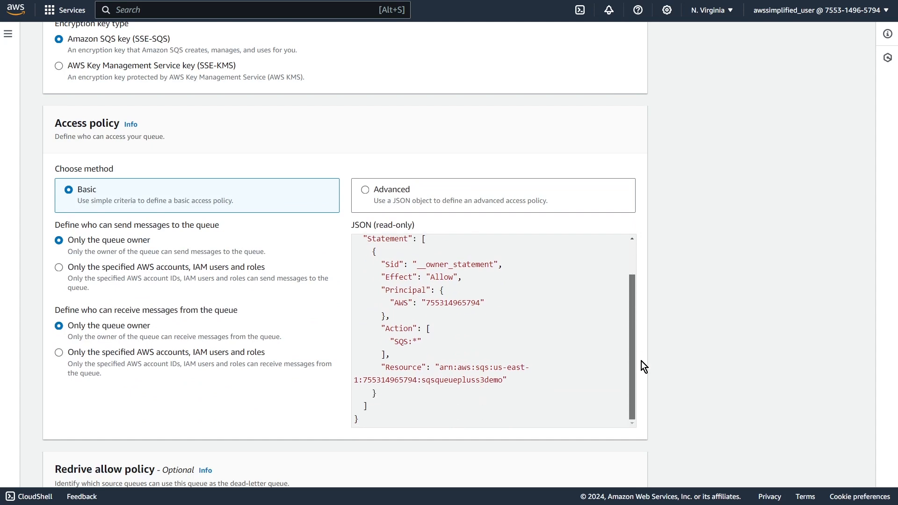
left_click_drag(641, 361, 640, 360)
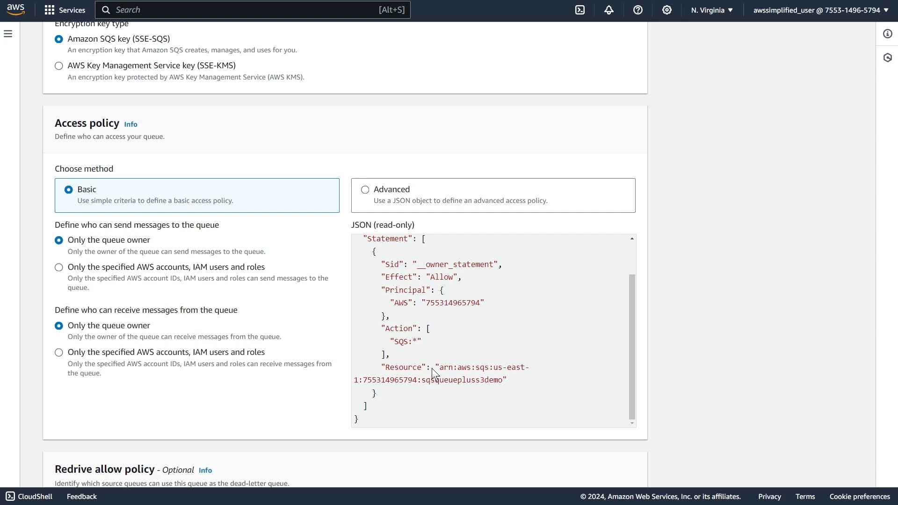
scroll(679, 411, "down", 9)
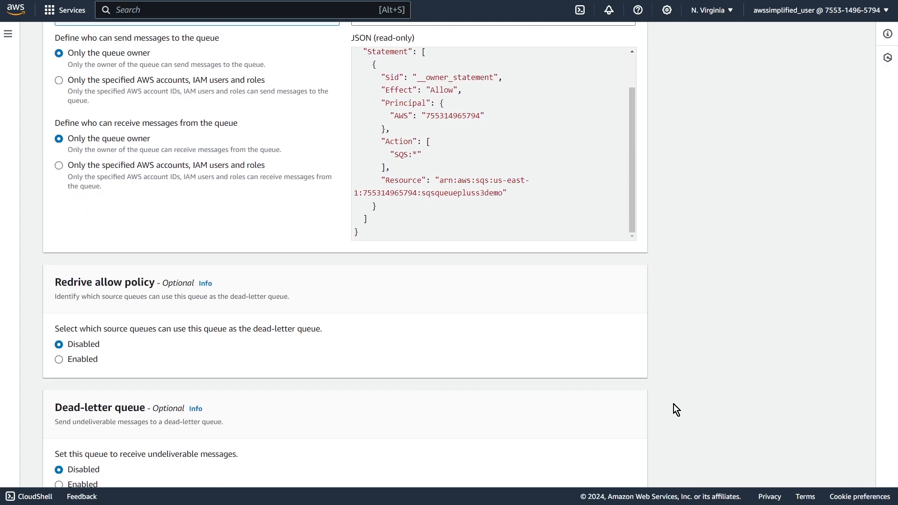
left_click(601, 466)
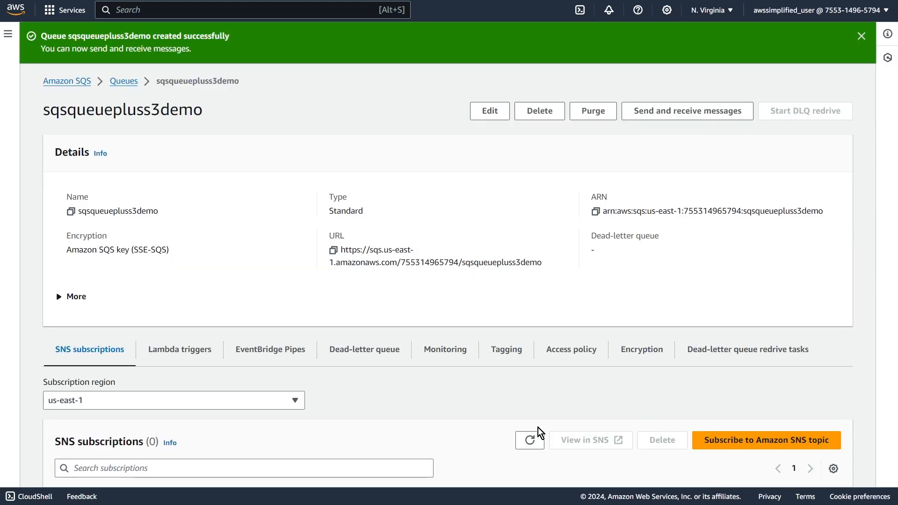
double_click(125, 212)
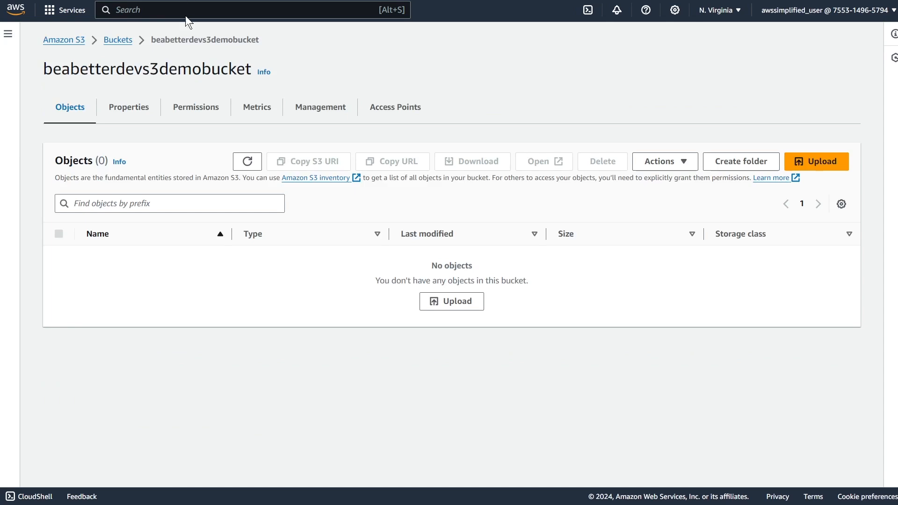
Step: Start a new event notification from the properties of the beabetterdevs3demobucket bucket and name it anyupdate
left_click(137, 116)
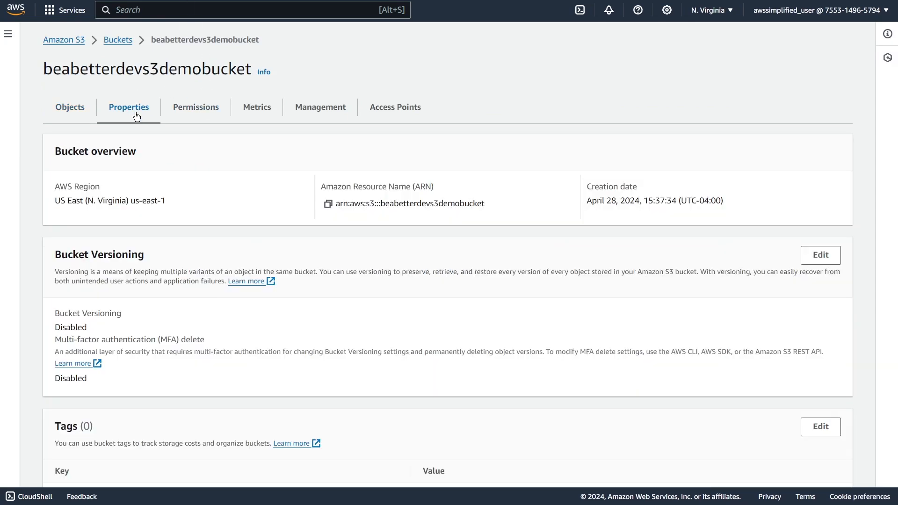
scroll(222, 377, "down", 10)
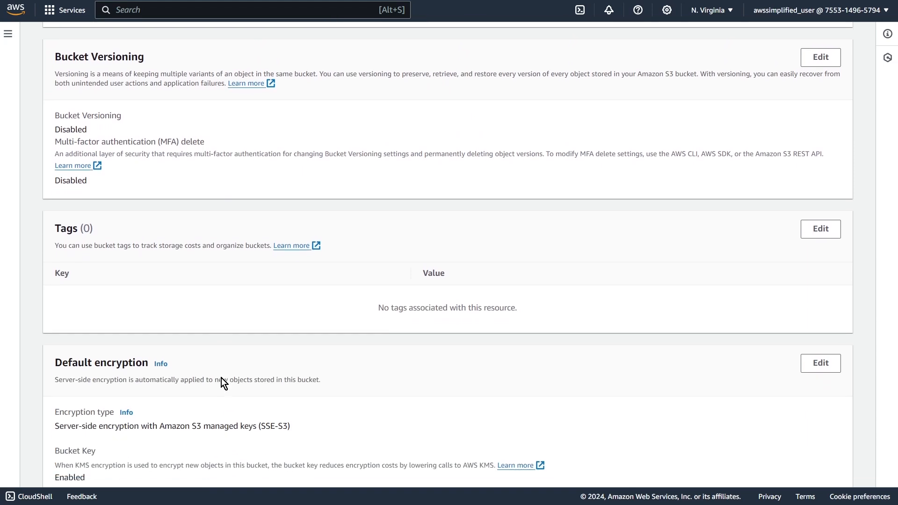
scroll(221, 377, "down", 8)
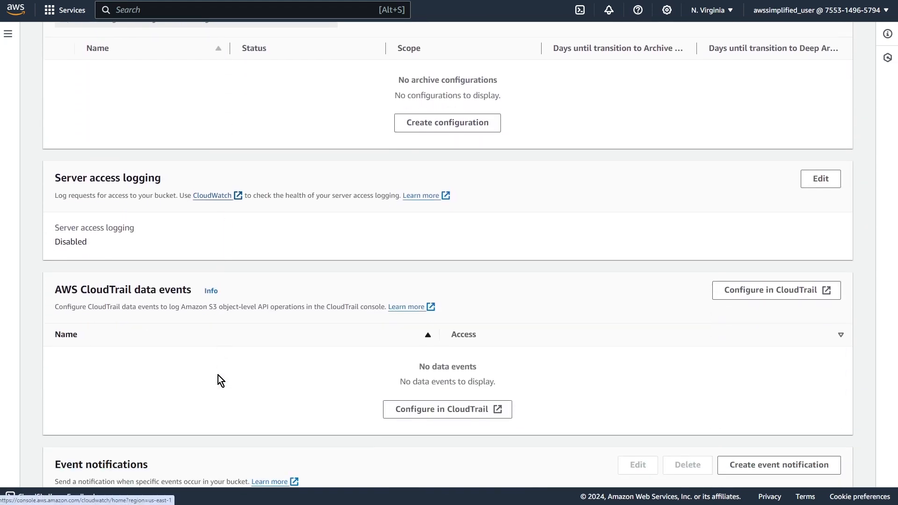
scroll(218, 378, "down", 3)
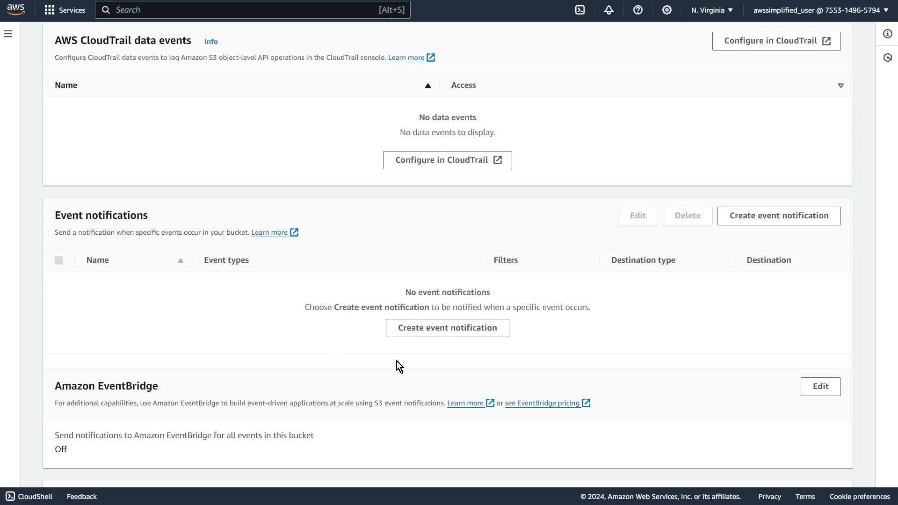
left_click(448, 336)
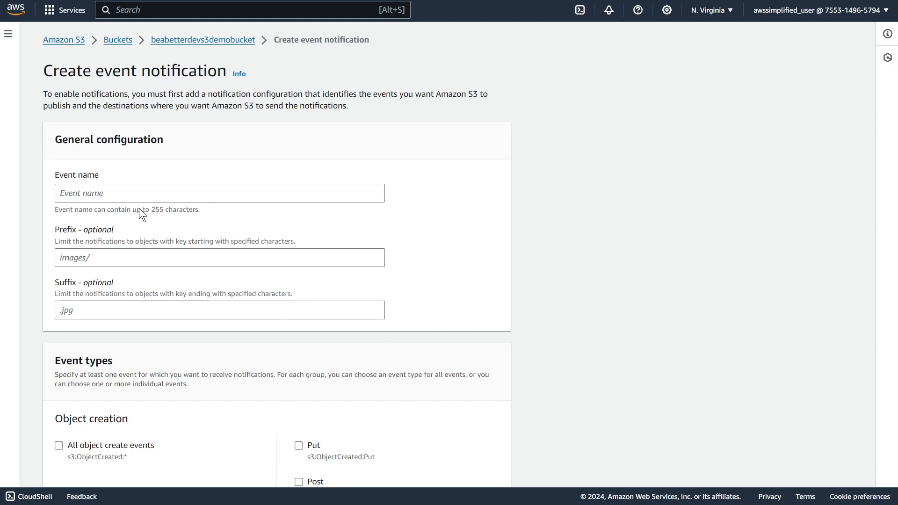
left_click(118, 196)
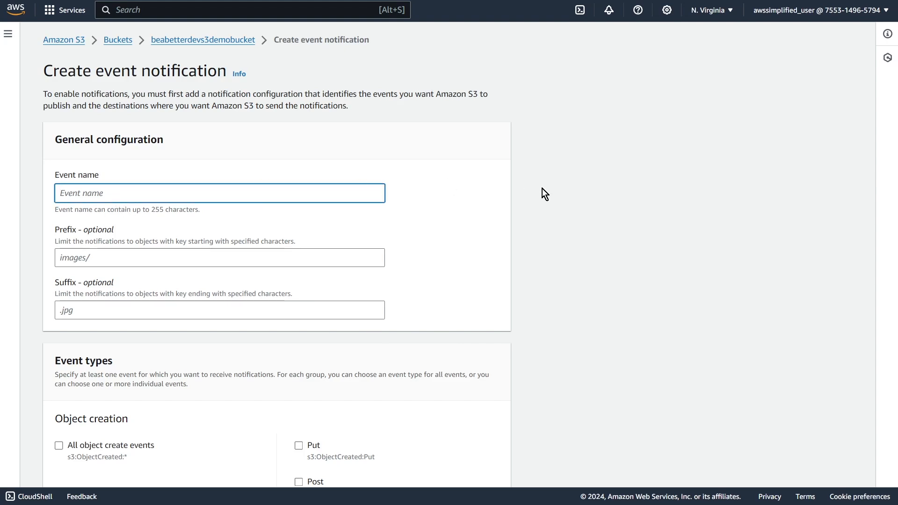
type("anyupdate")
left_click(542, 189)
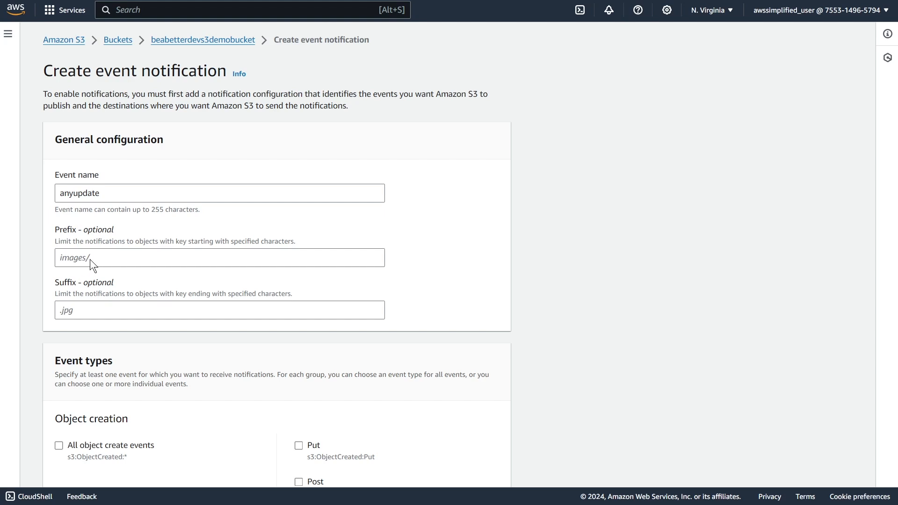
Step: Review the prefix, suffix and event type options of the notification, and select all object create events
scroll(124, 369, "down", 1)
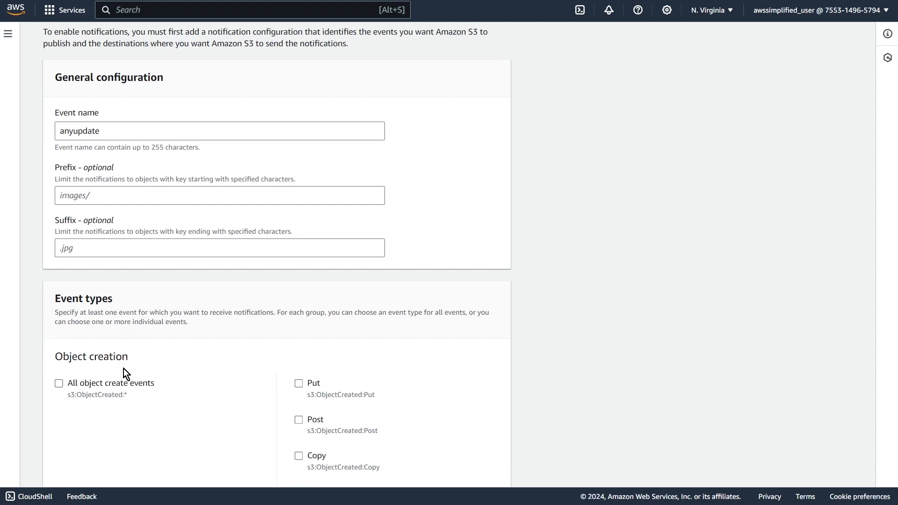
scroll(112, 346, "up", 1)
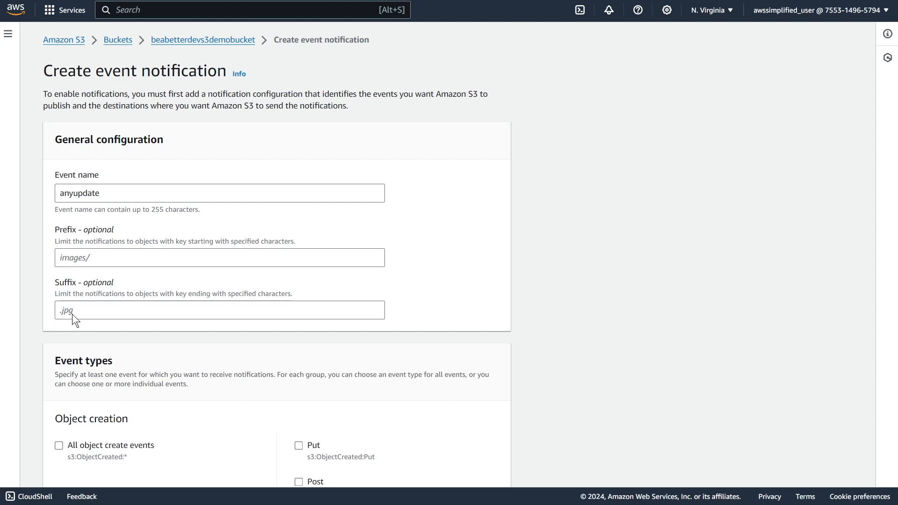
scroll(73, 314, "down", 5)
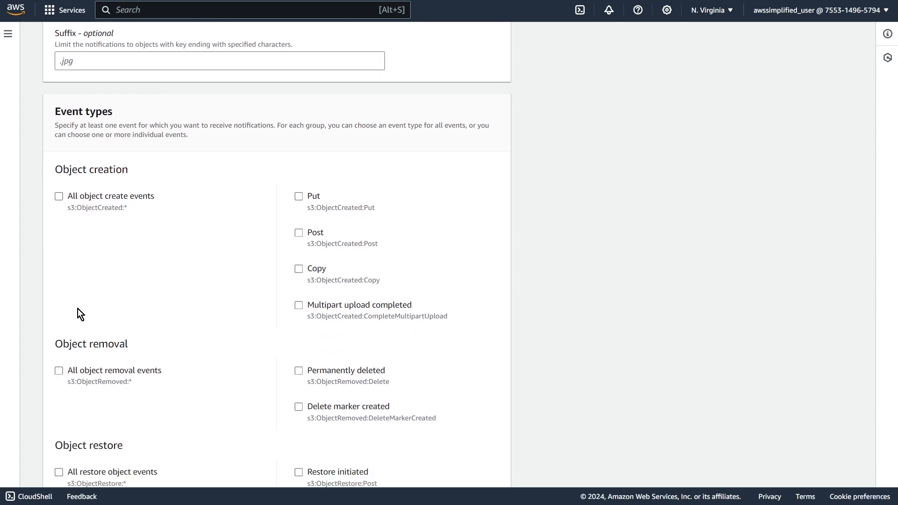
scroll(79, 307, "down", 1)
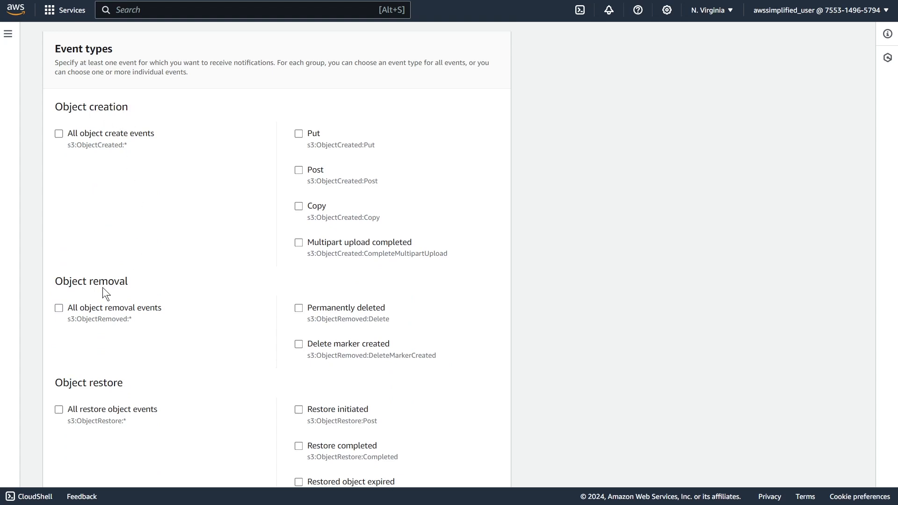
scroll(146, 367, "down", 4)
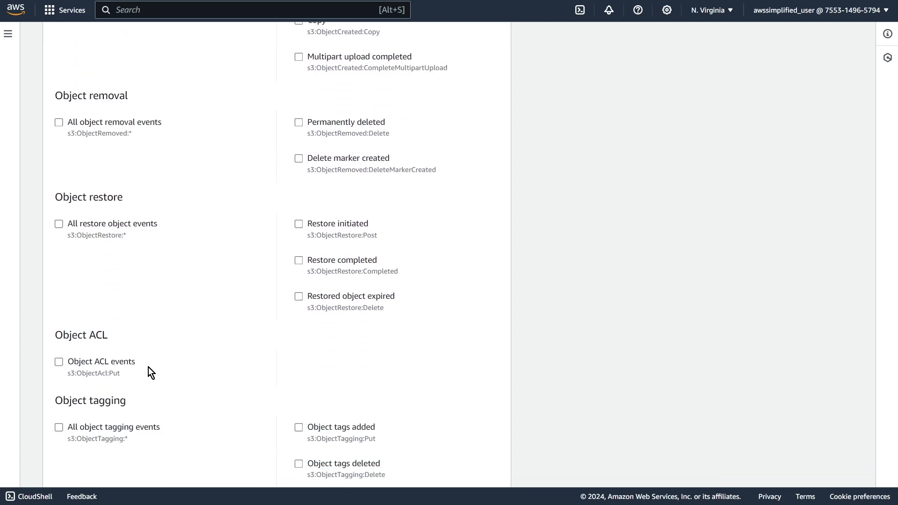
scroll(150, 317, "down", 2)
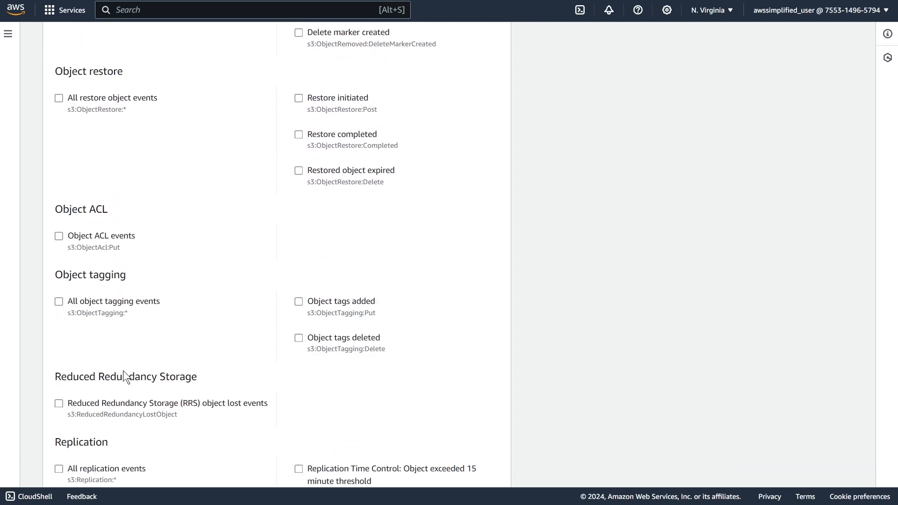
scroll(110, 306, "down", 4)
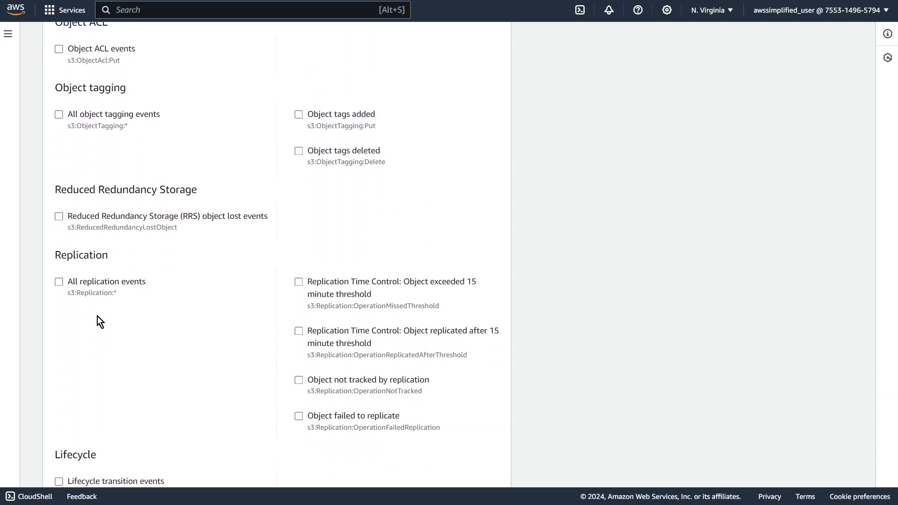
scroll(97, 316, "up", 2)
scroll(97, 314, "up", 10)
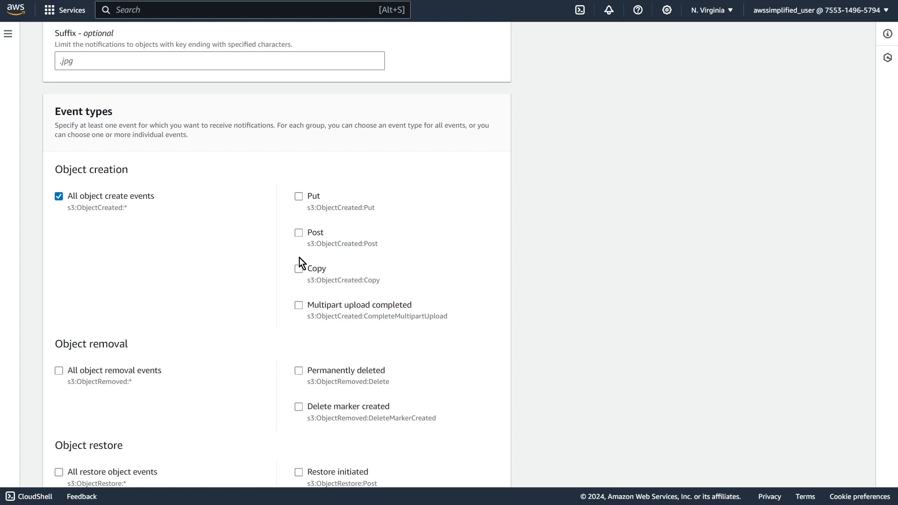
Step: Try the individual Put and Post creation events, and return to the option covering all object create events
left_click(298, 196)
left_click(299, 232)
left_click(59, 196)
left_click_drag(125, 209, 128, 209)
left_click(169, 233)
Step: Review the remaining event types and compare the settings for the SQS queue, SNS topic and Lambda function destinations
scroll(118, 219, "down", 8)
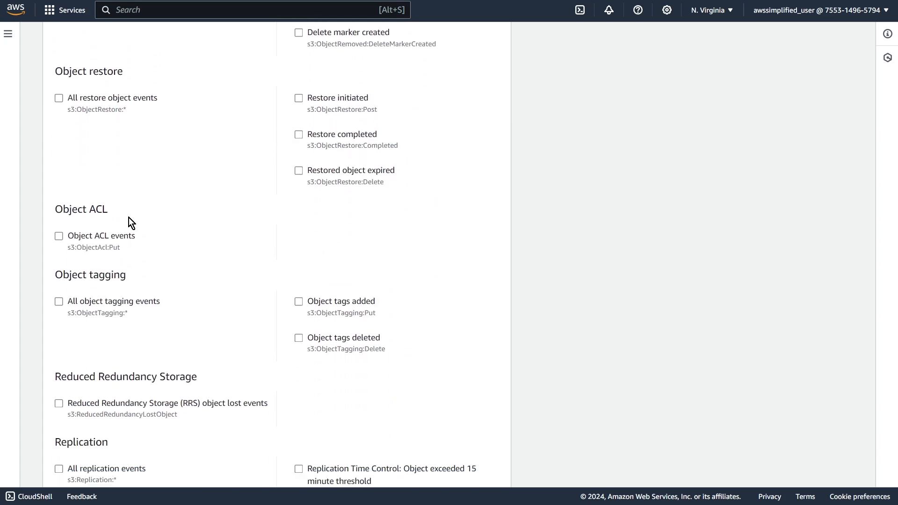
scroll(129, 218, "down", 14)
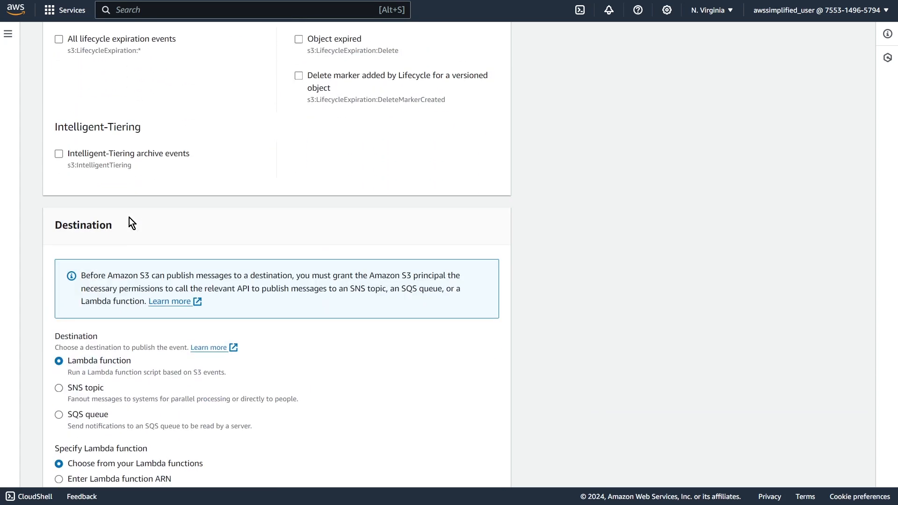
scroll(129, 218, "down", 2)
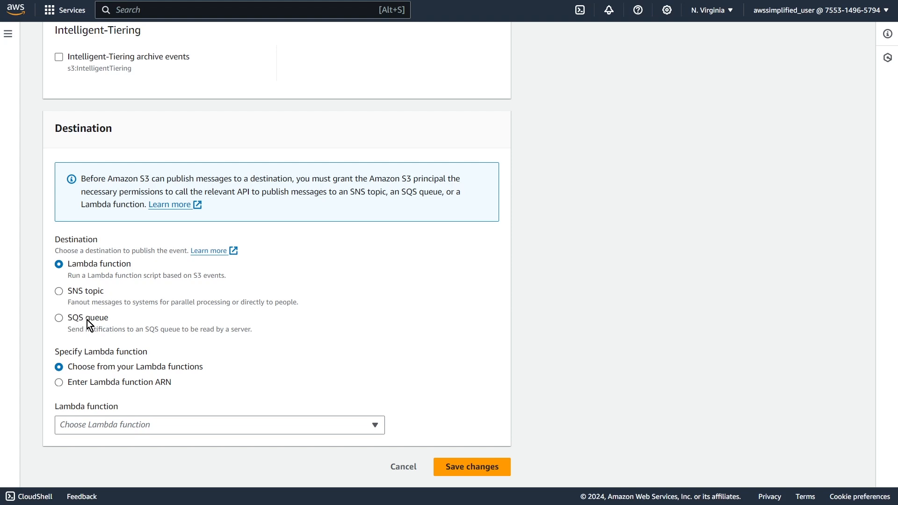
left_click(61, 318)
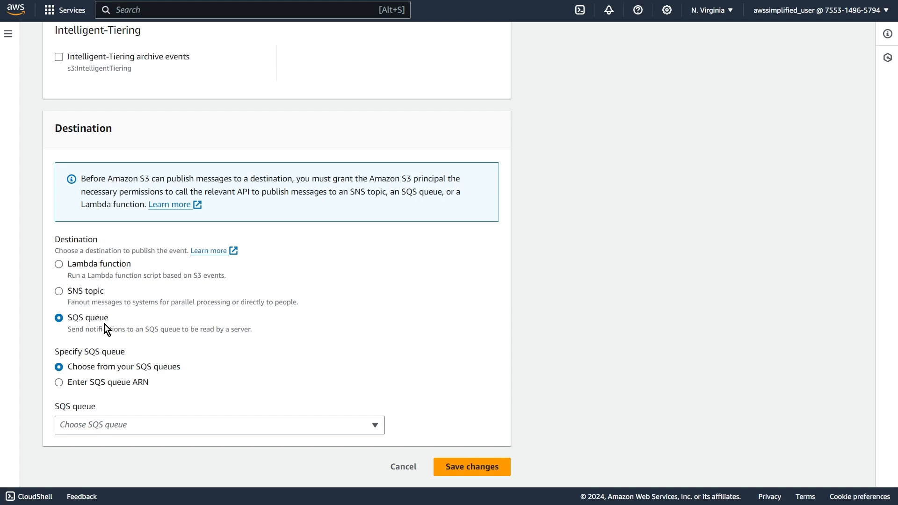
left_click(62, 294)
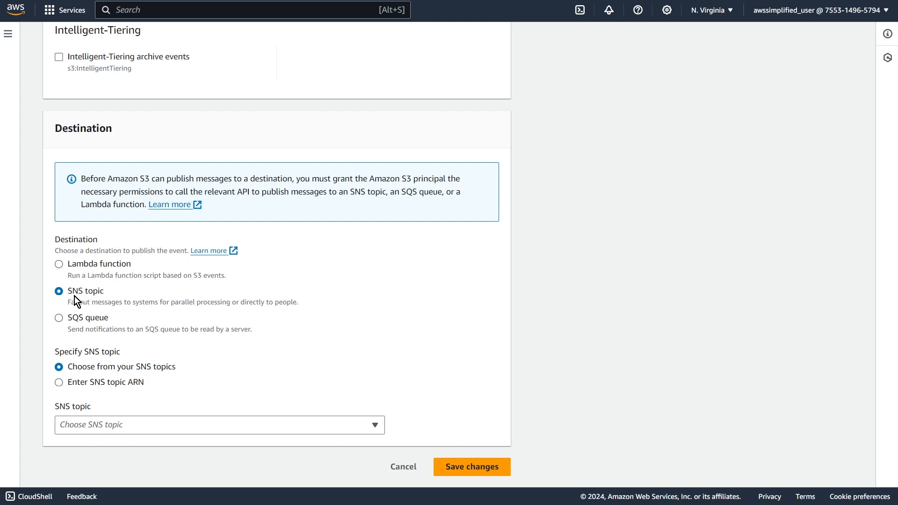
left_click(60, 265)
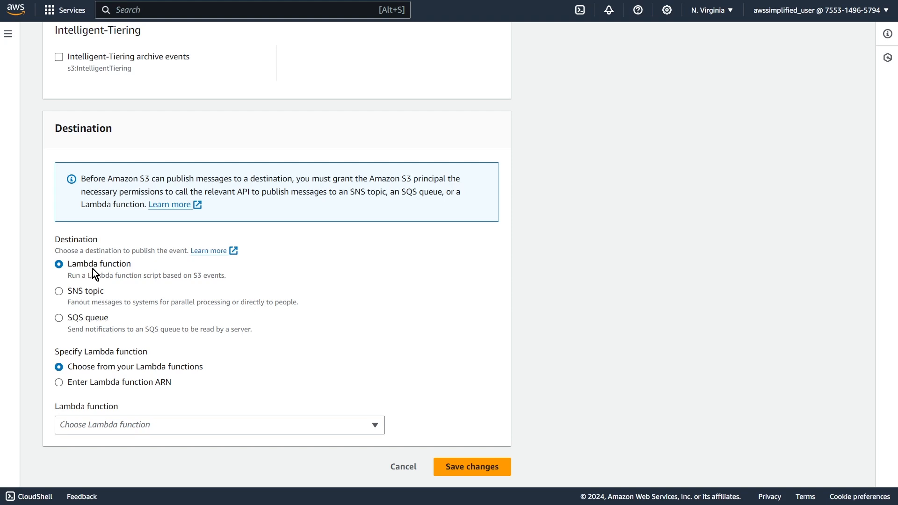
Step: Set the destination to the existing SQS queue sqsqueuepluss3demo and try to save the event notification
left_click(70, 321)
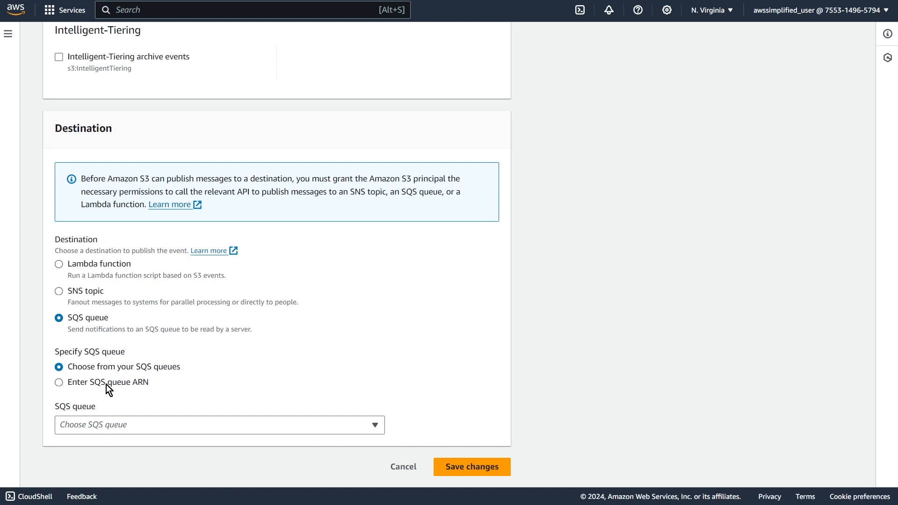
left_click(66, 383)
left_click(59, 367)
left_click(99, 426)
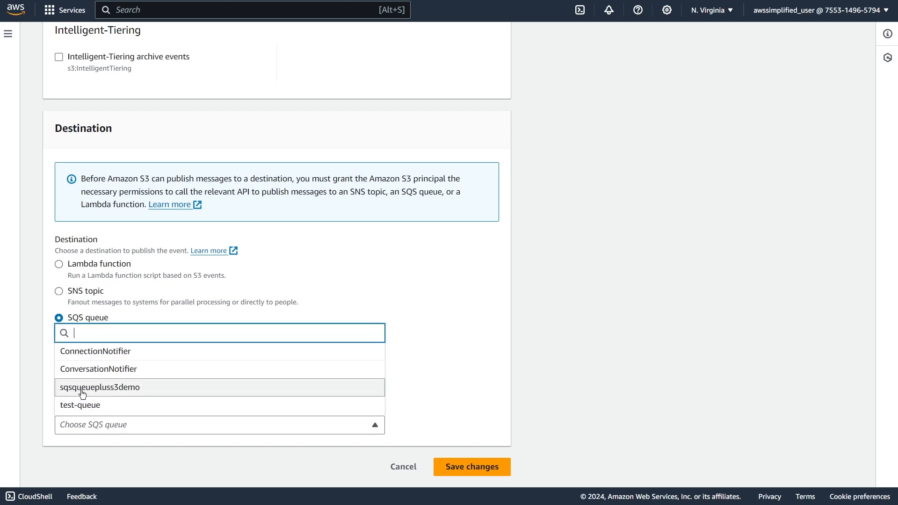
left_click(107, 395)
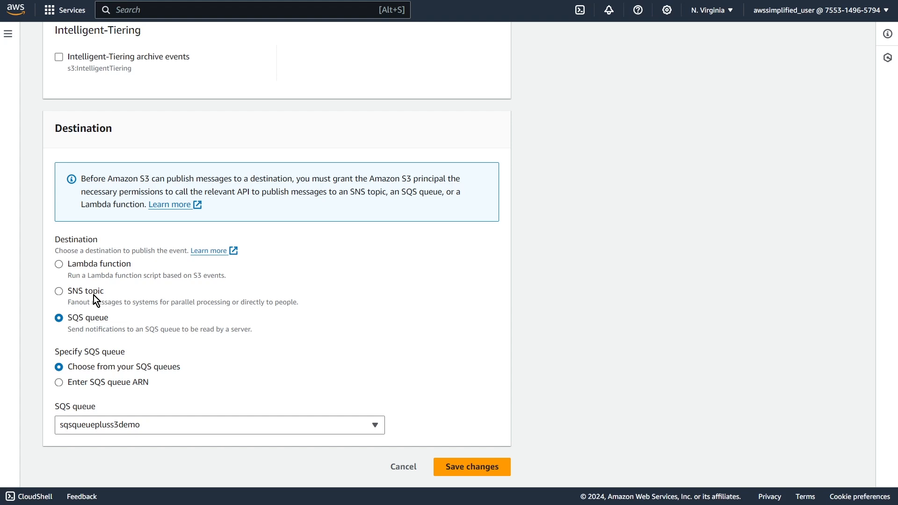
left_click(477, 468)
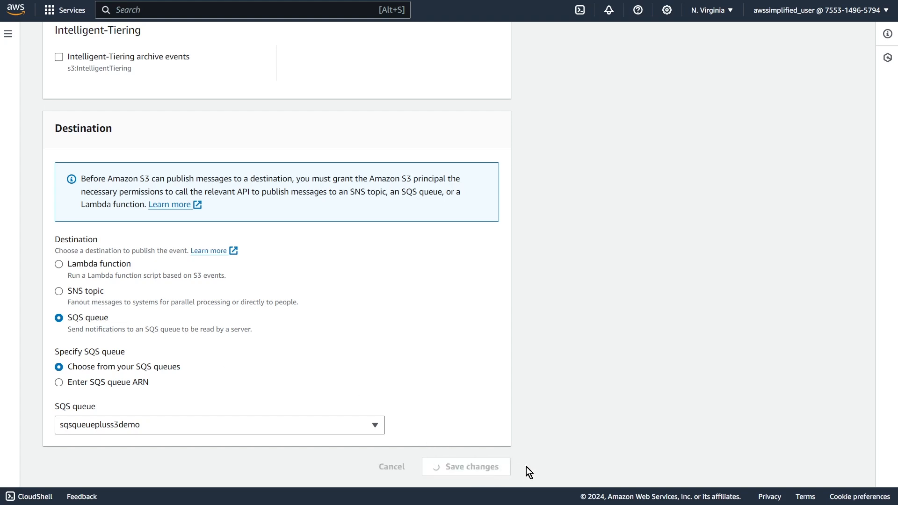
Step: Examine the API response of the save error and the note about granting Amazon S3 permission to publish to the destination
scroll(545, 430, "down", 2)
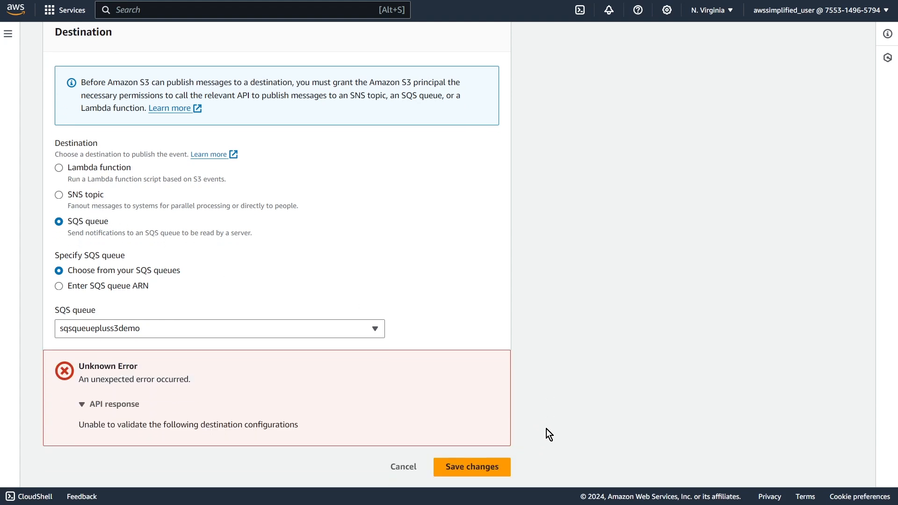
left_click(108, 405)
left_click(112, 405)
left_click_drag(80, 82, 245, 106)
left_click(251, 111)
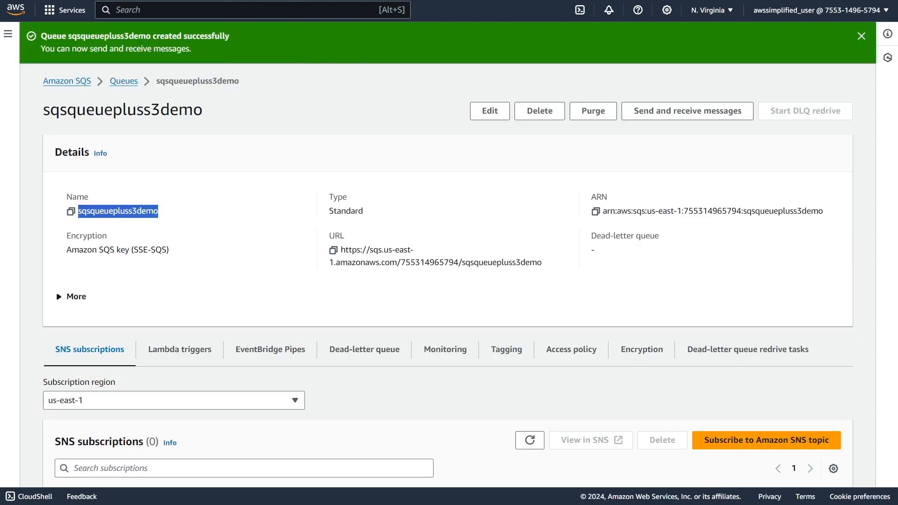
Step: Switch to the sqsqueuepluss3demo queue and examine the principal, action and resource in its access policy
left_click(145, 220)
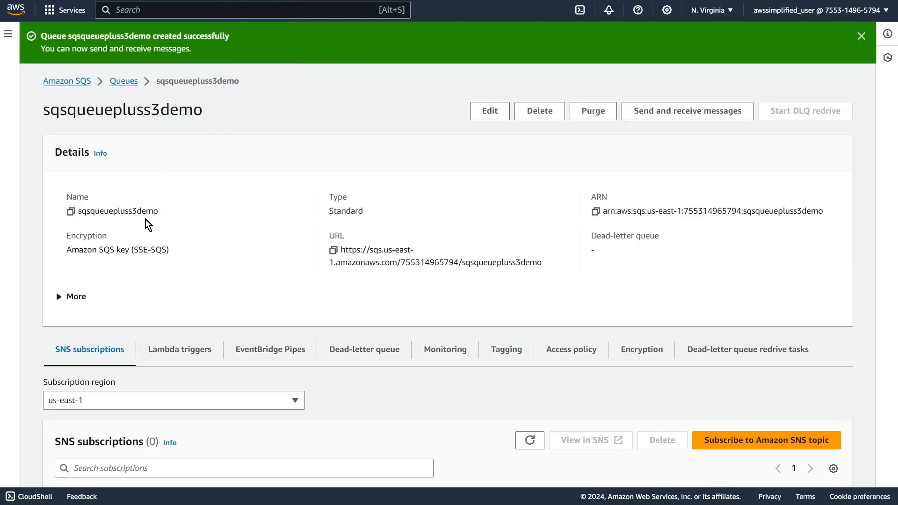
scroll(155, 209, "down", 3)
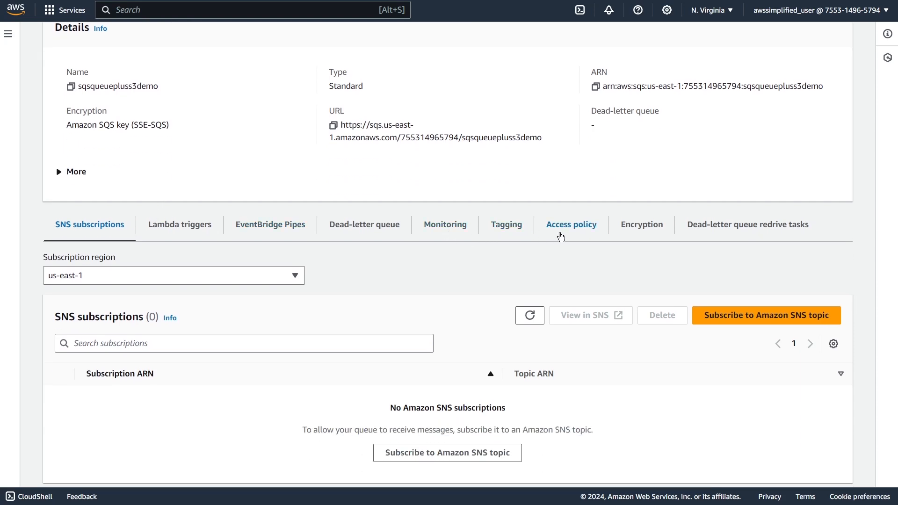
left_click(560, 235)
scroll(462, 266, "down", 3)
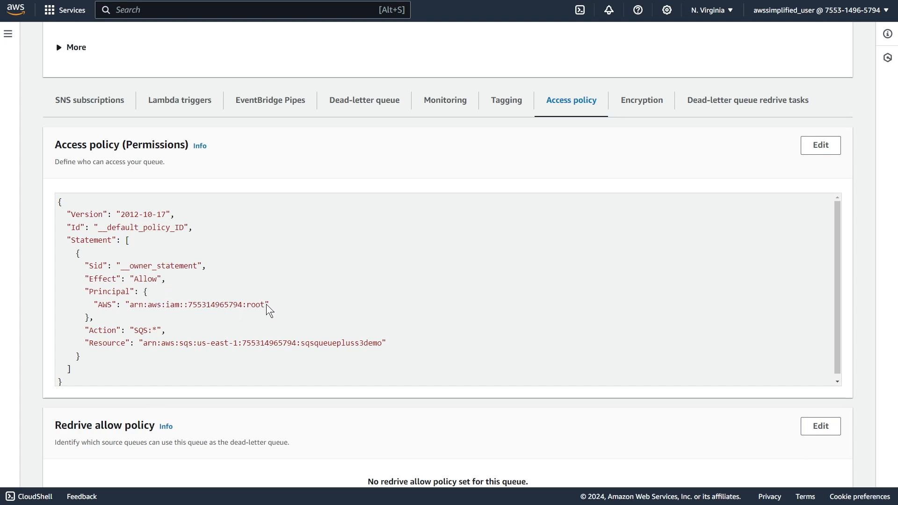
left_click_drag(267, 305, 154, 330)
left_click(156, 331)
double_click(346, 348)
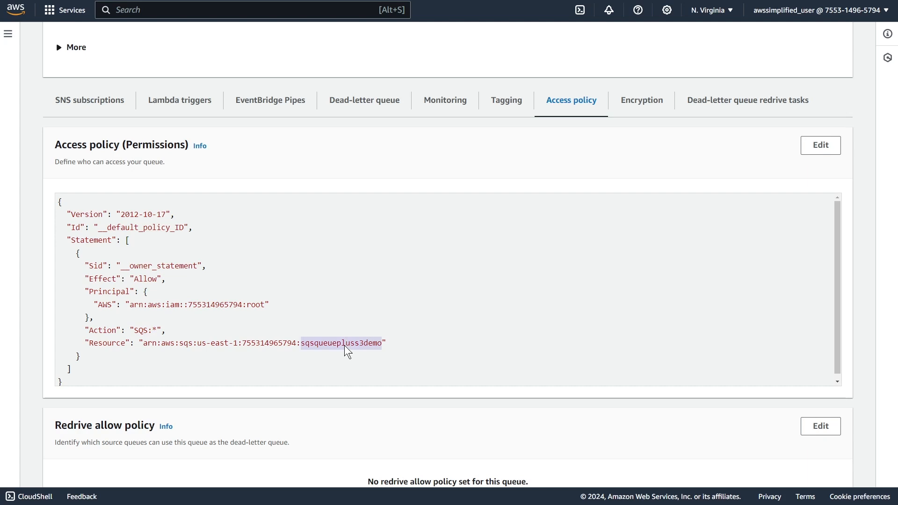
left_click(345, 347)
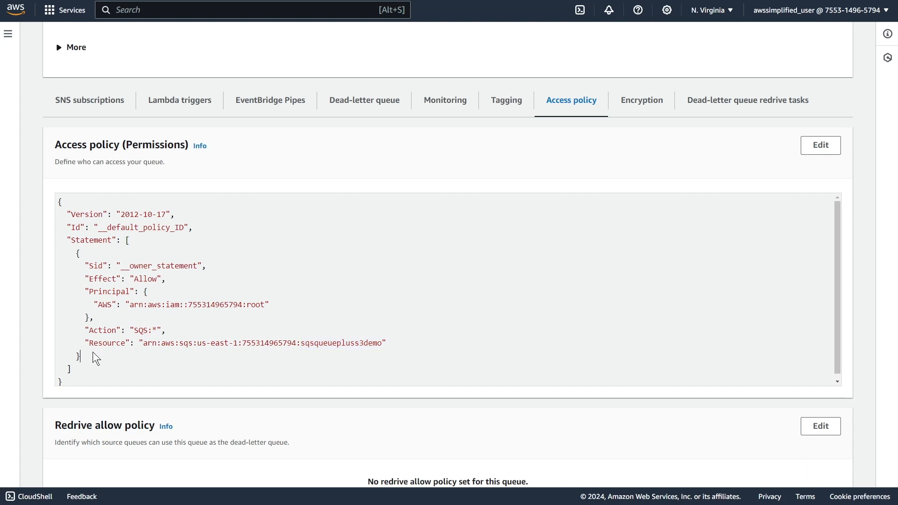
left_click(126, 240)
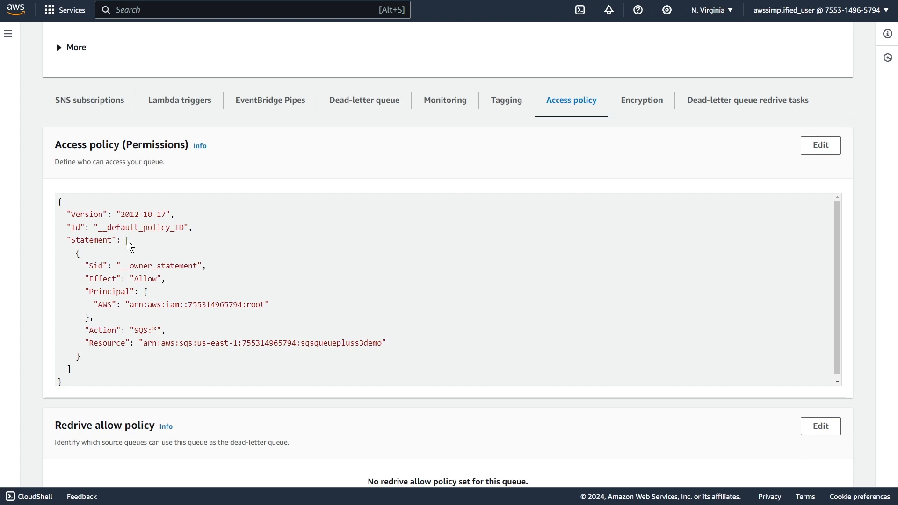
left_click(76, 369)
left_click_drag(134, 331, 158, 331)
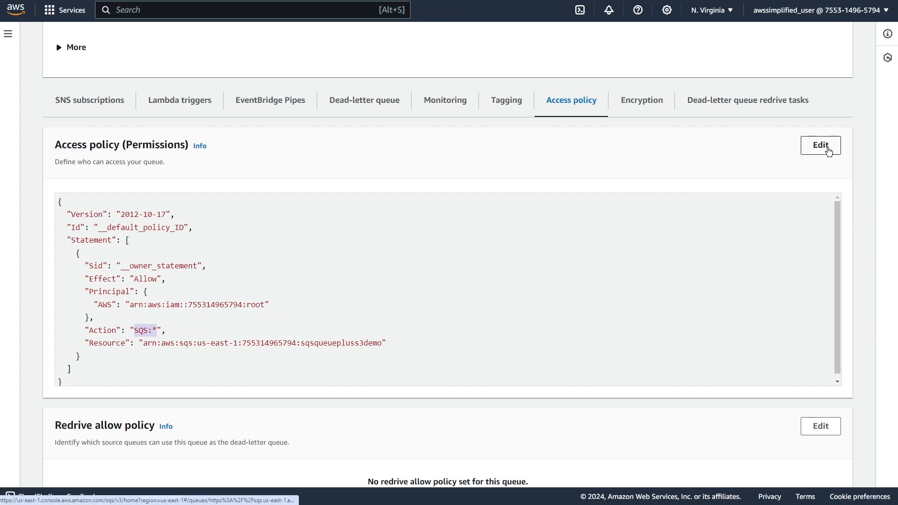
Step: Edit the queue's access policy, pasting a second statement that allows the s3.amazonaws.com service SQS:* actions, and align its opening brace
left_click(828, 151)
scroll(602, 367, "down", 10)
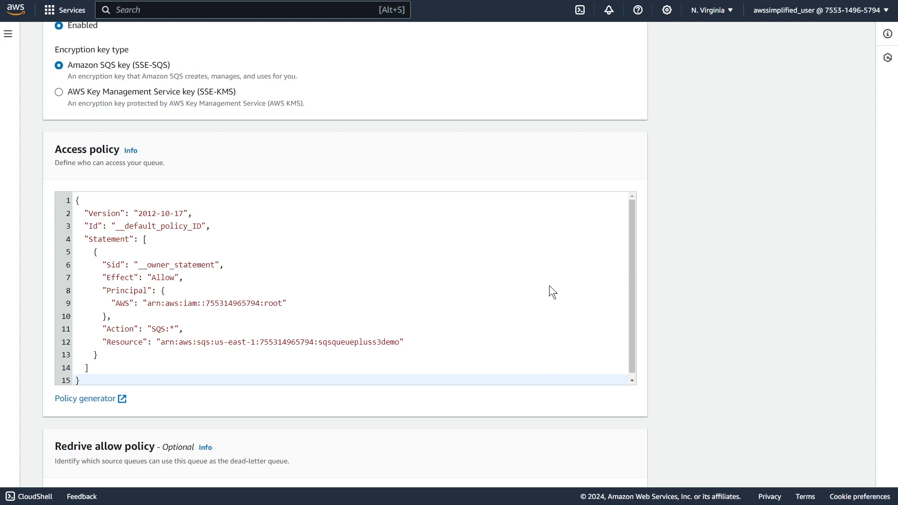
left_click(398, 350)
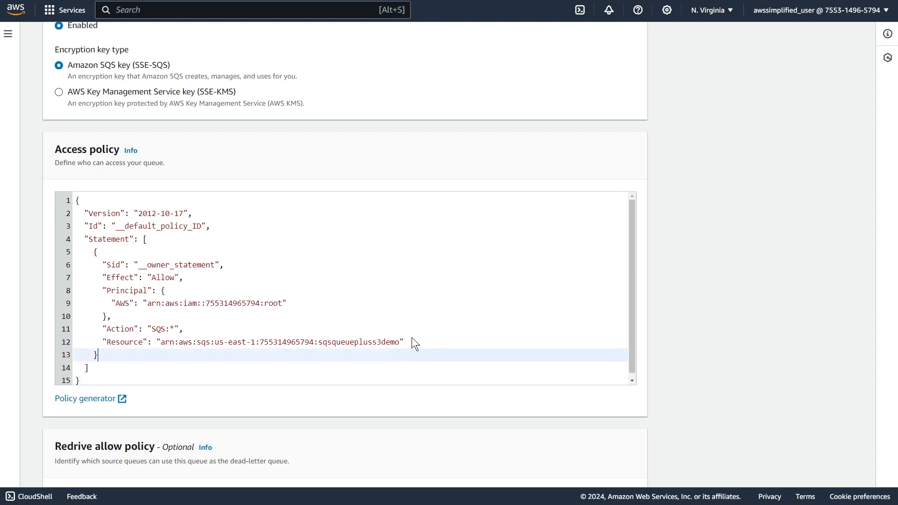
type(",")
key("Return")
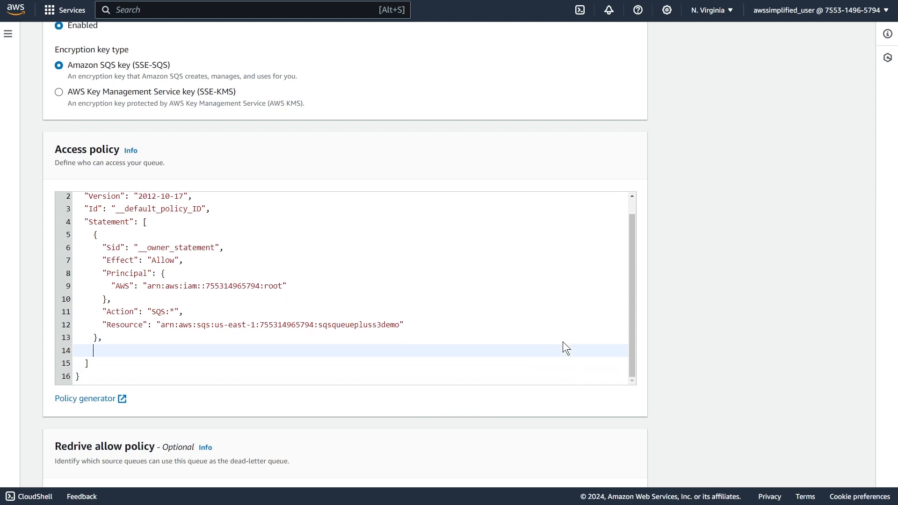
key("ctrl+v")
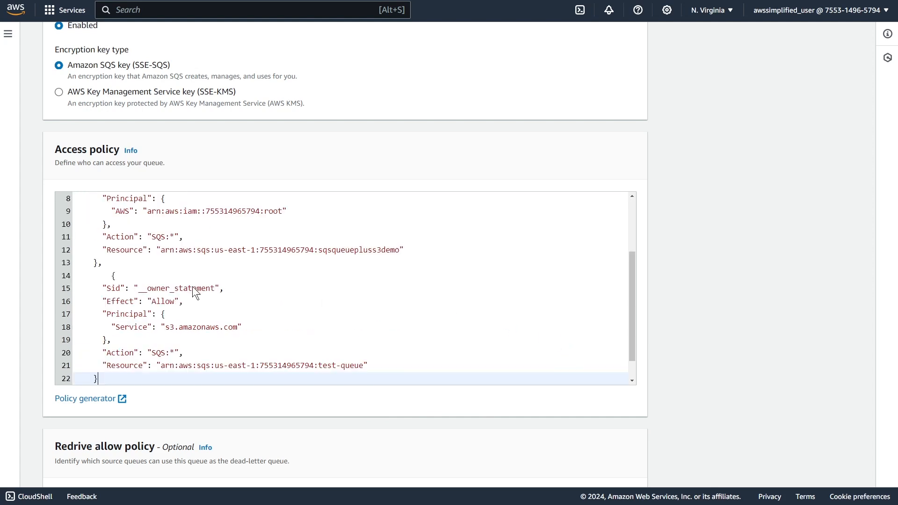
left_click(113, 275)
key("BackSpace")
key("BackSpace")
key("BackSpace")
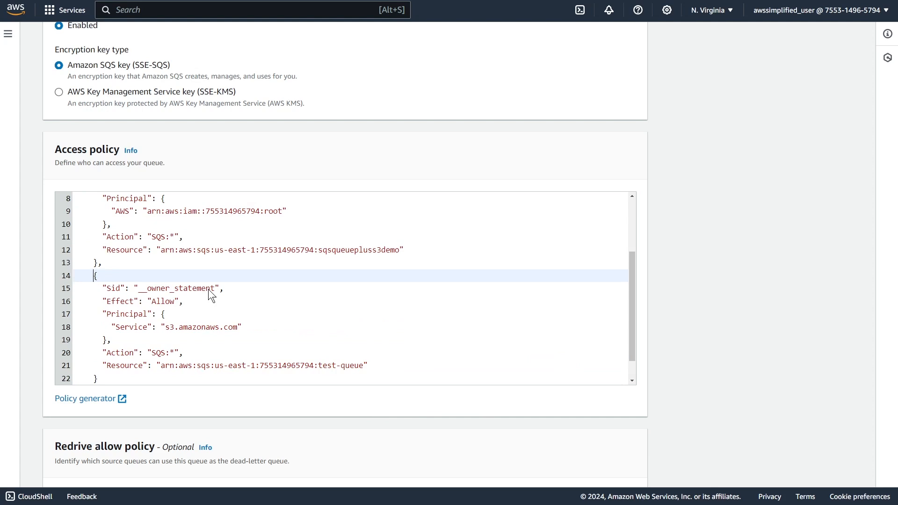
Step: Review the pasted statement's Sid, effect, service principal, action and the parts of its resource ARN
left_click(209, 291)
left_click(158, 302)
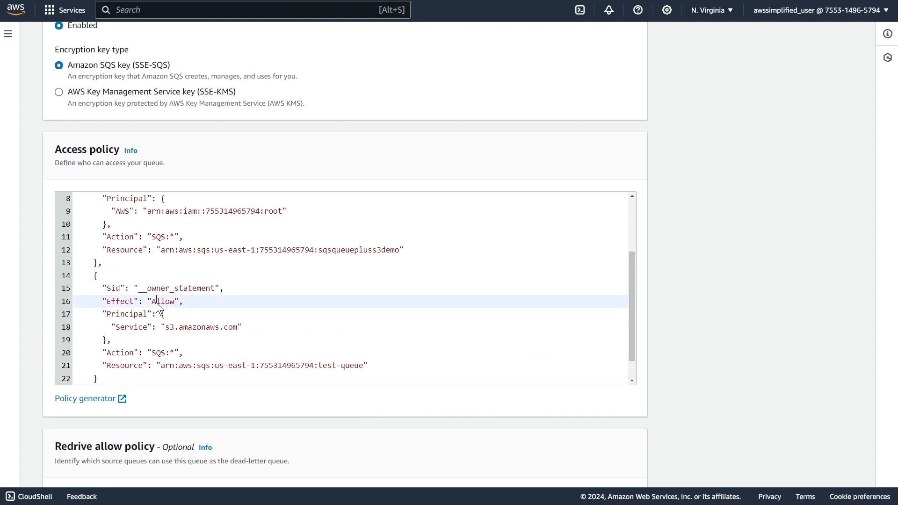
double_click(161, 302)
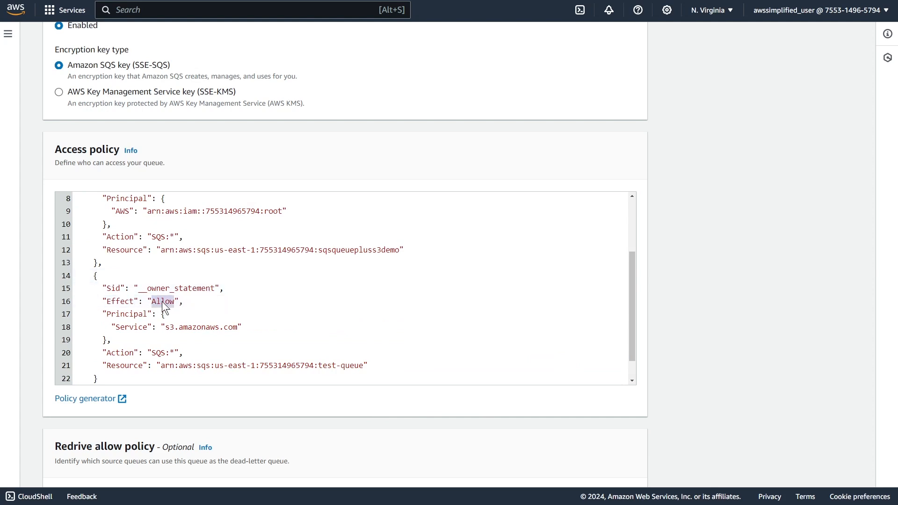
double_click(138, 314)
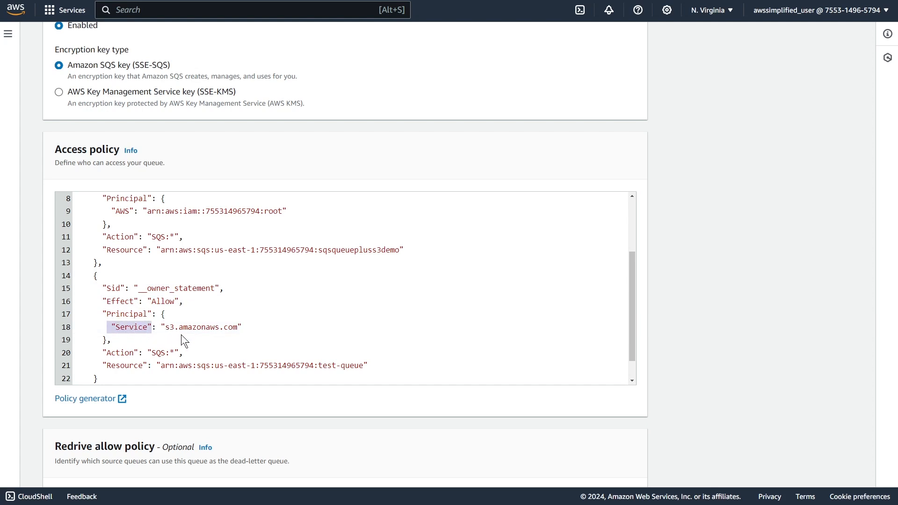
left_click_drag(165, 329, 236, 331)
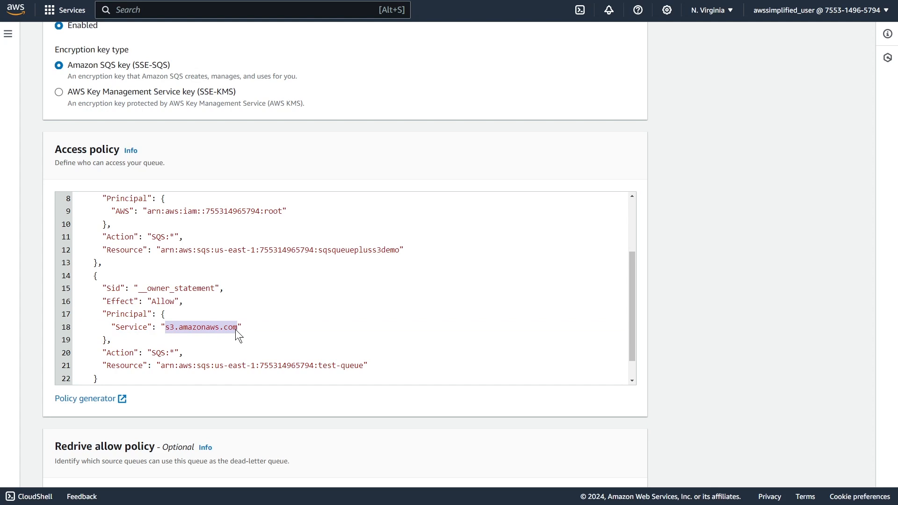
double_click(128, 355)
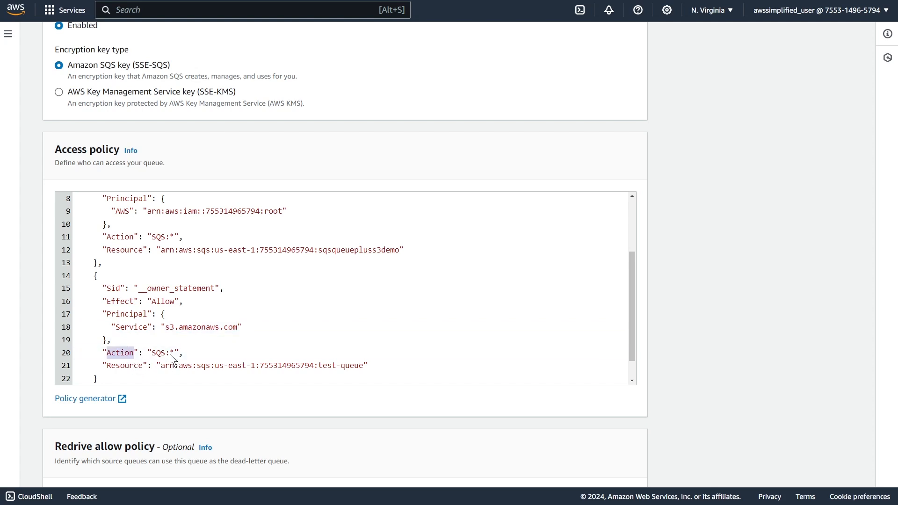
left_click_drag(170, 355, 176, 354)
double_click(131, 366)
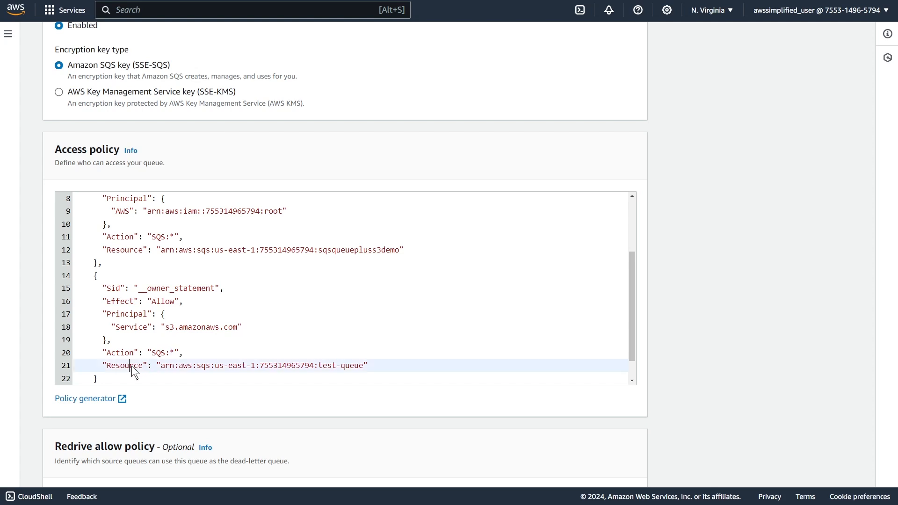
double_click(202, 367)
left_click_drag(215, 365, 255, 366)
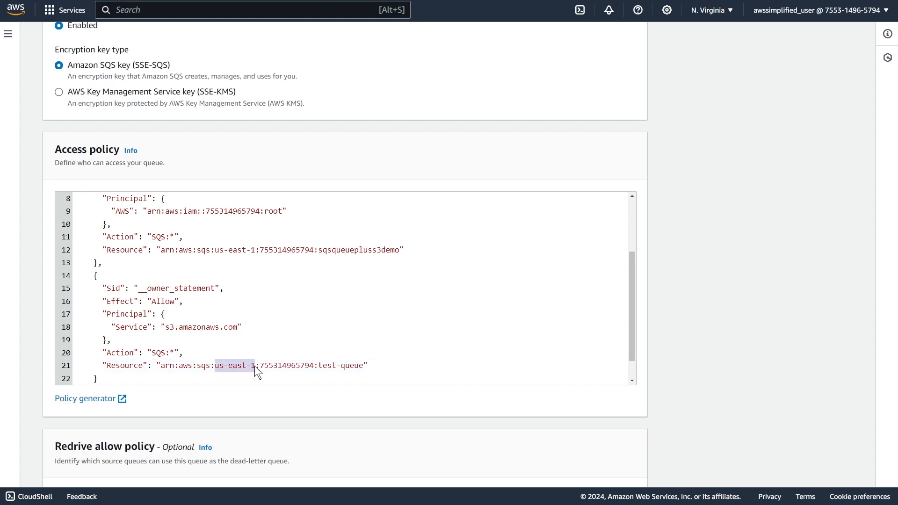
double_click(283, 366)
left_click(319, 366)
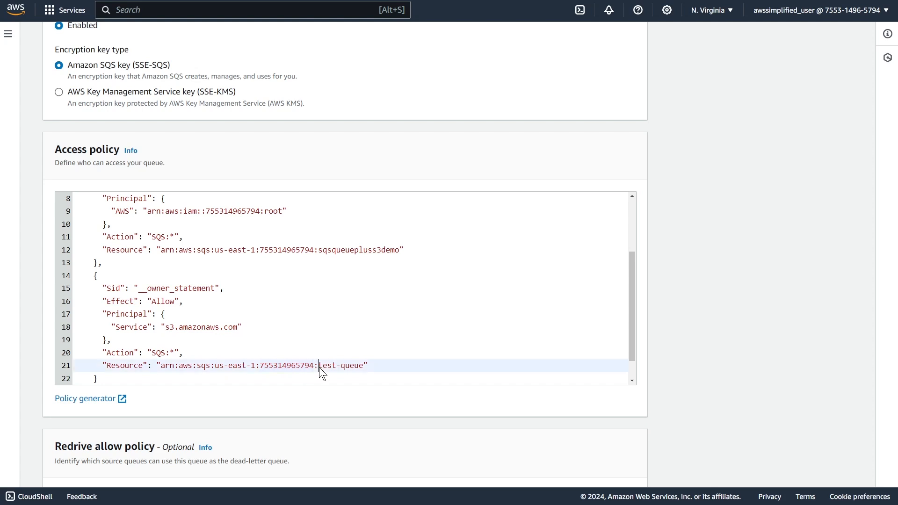
left_click_drag(319, 366, 350, 367)
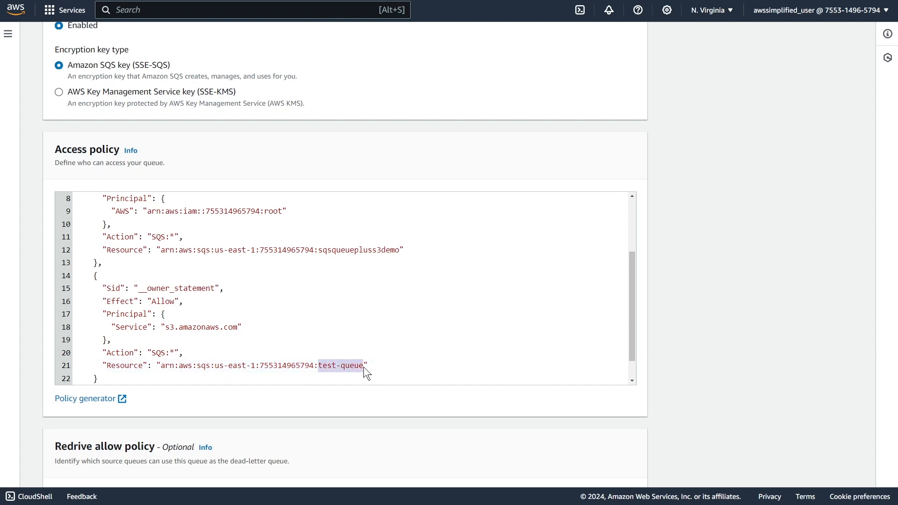
Step: Replace test-queue with sqsqueuepluss3demo in the resource ARN of the S3 statement
left_click_drag(400, 248, 389, 250)
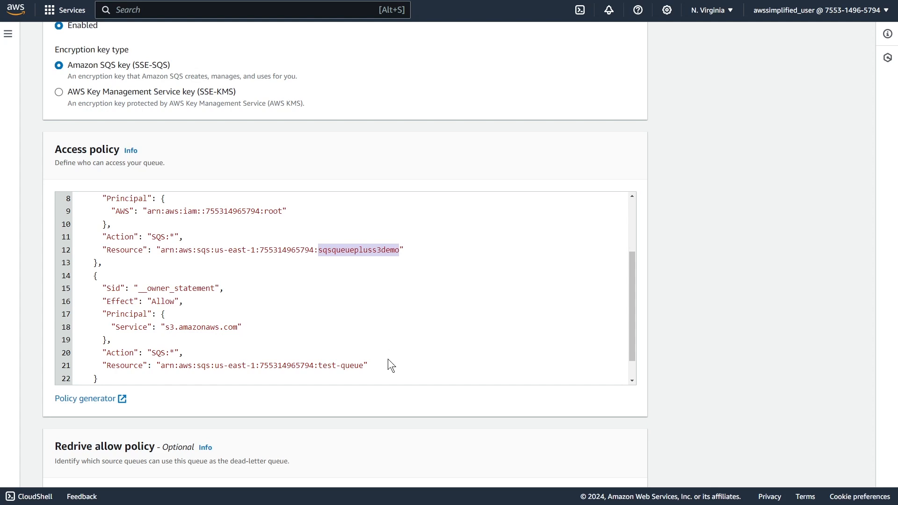
left_click_drag(364, 366, 318, 365)
type("sqsqueuepluss3demo")
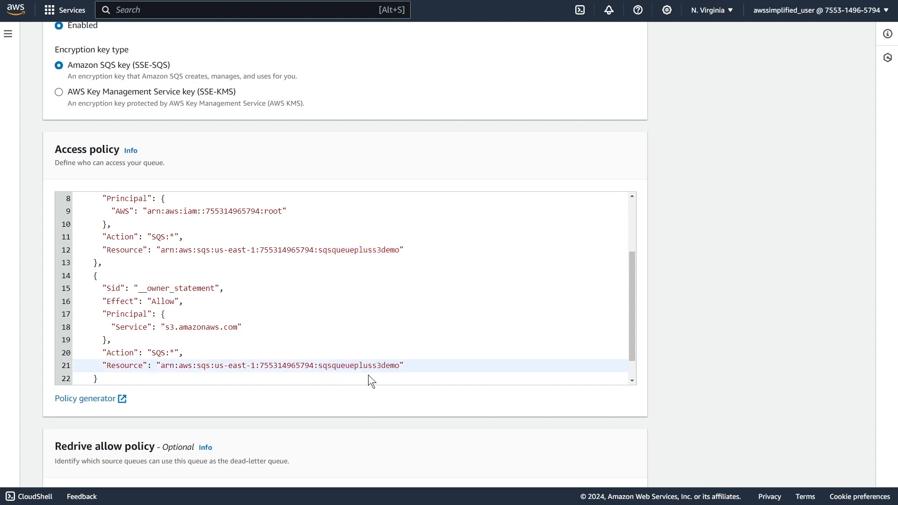
Step: Save the sqsqueuepluss3demo queue's updated access policy and check the saved statements
scroll(387, 310, "down", 1)
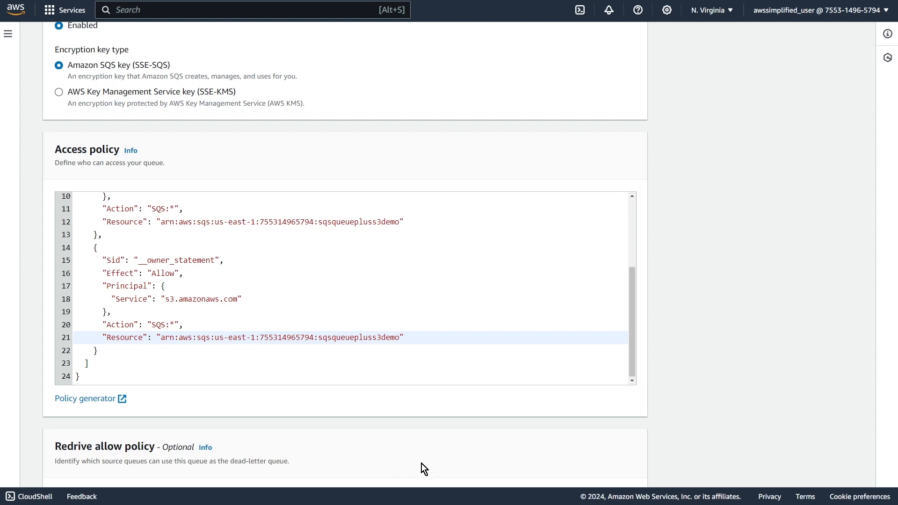
scroll(720, 438, "down", 8)
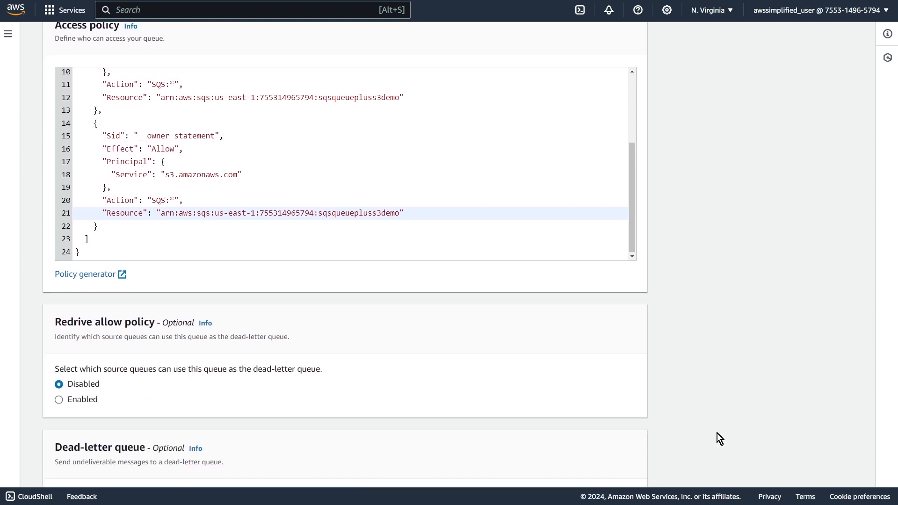
left_click(628, 465)
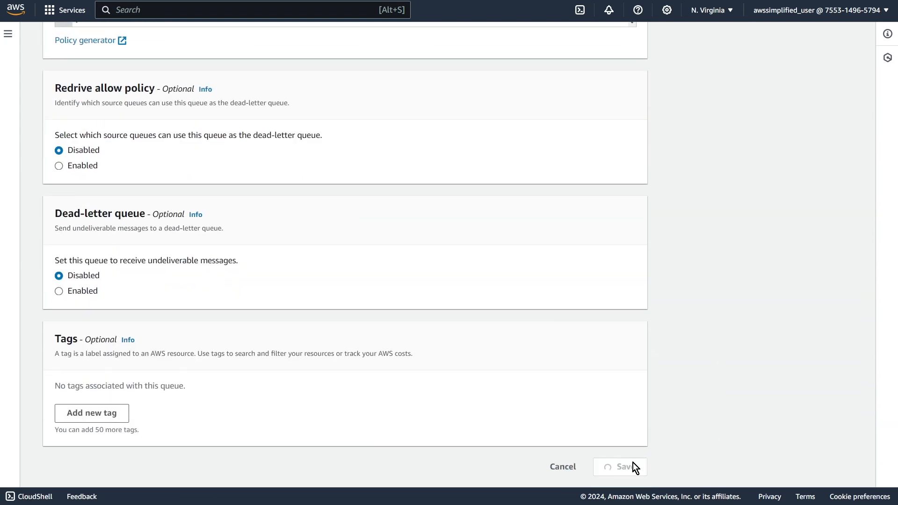
scroll(646, 435, "down", 5)
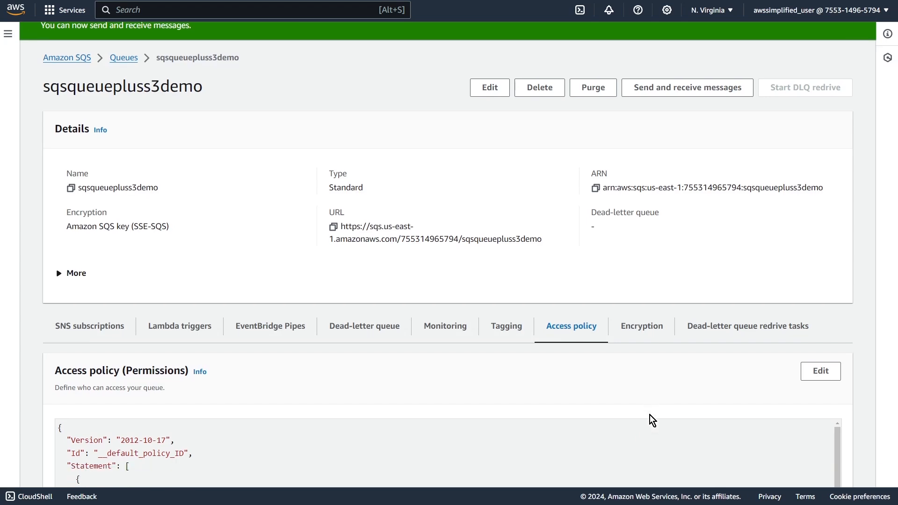
scroll(190, 311, "down", 1)
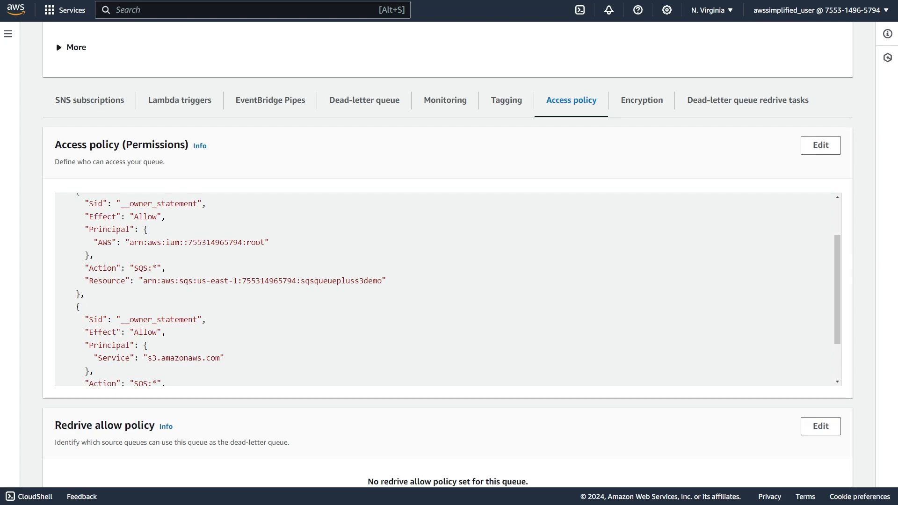
Step: Return to the bucket's event notification settings and save the notification with sqsqueuepluss3demo as its destination
left_click(168, 0)
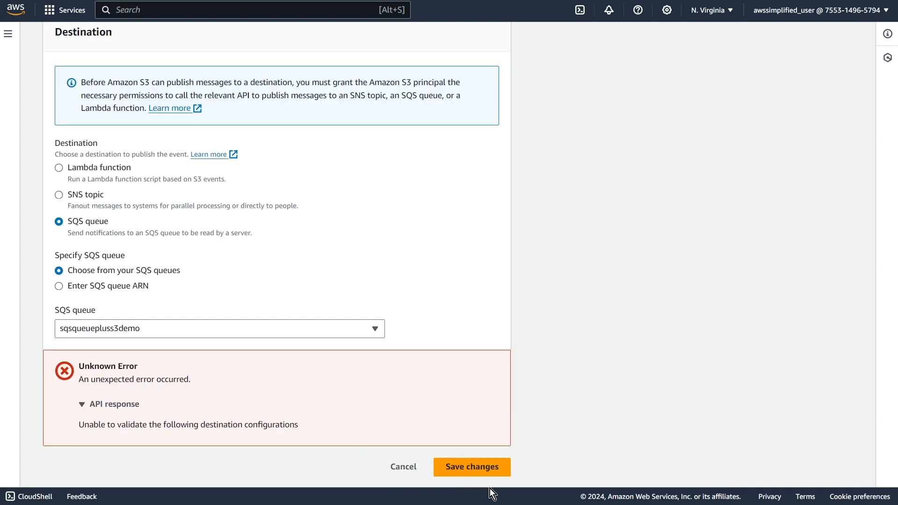
left_click(469, 474)
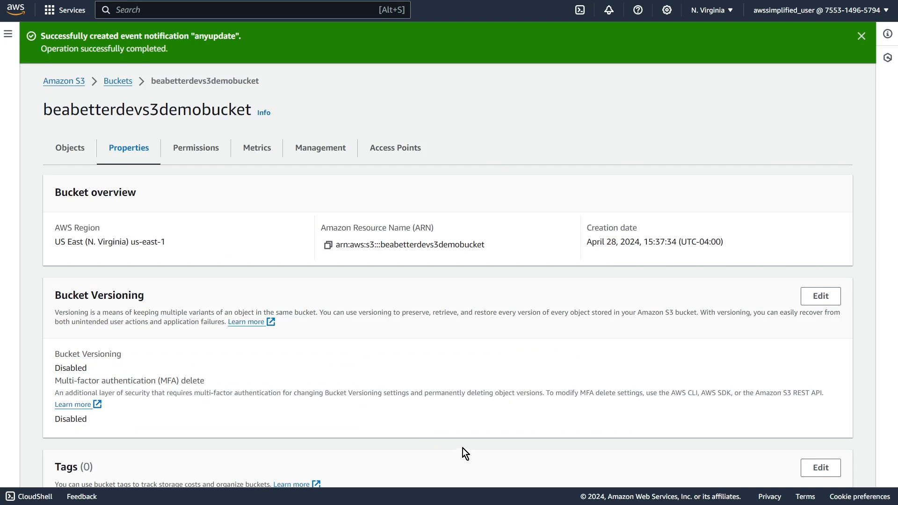
Step: Switch back to the sqsqueuepluss3demo queue and poll it for messages
left_click(234, 1)
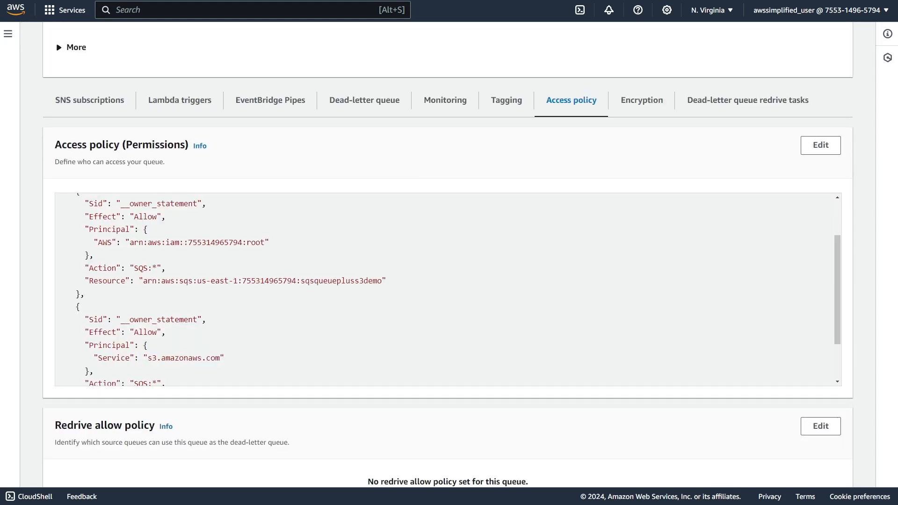
scroll(297, 280, "up", 10)
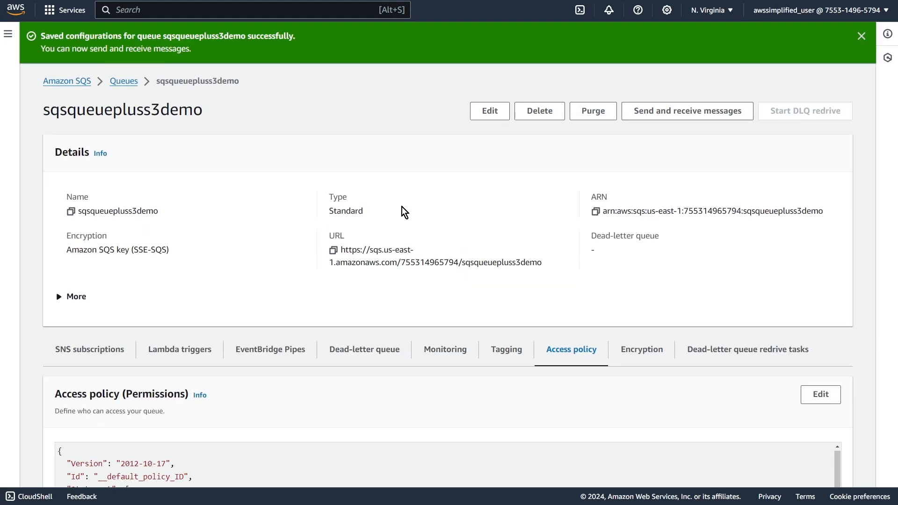
left_click(698, 117)
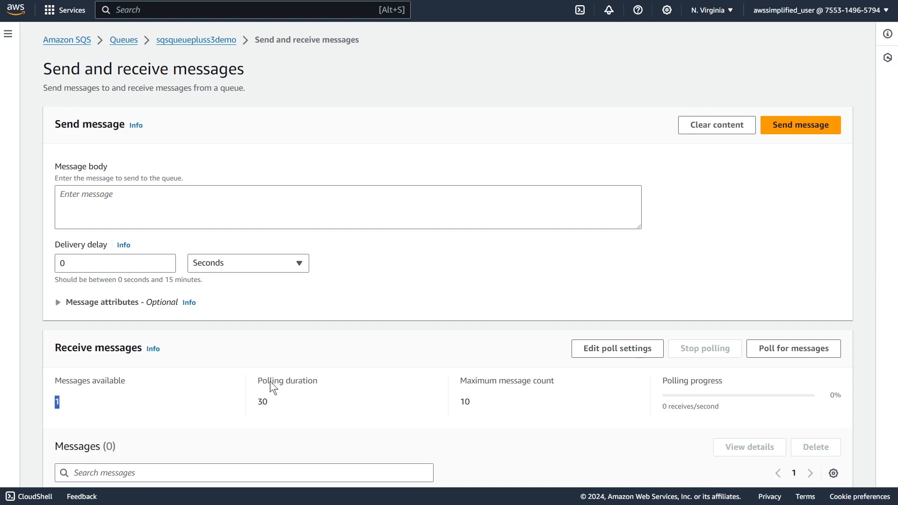
scroll(270, 381, "down", 3)
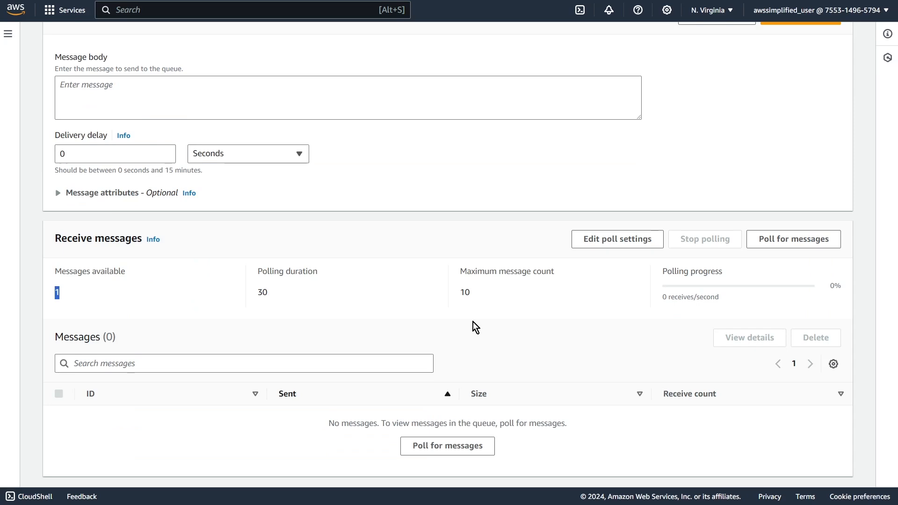
left_click(793, 239)
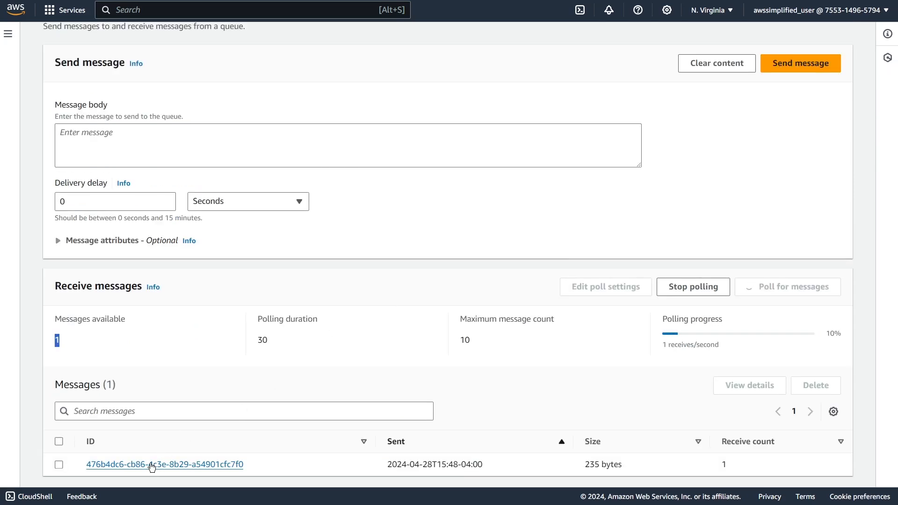
Step: Open the received message, enlarge its body and examine the event type, and close the message
left_click(152, 465)
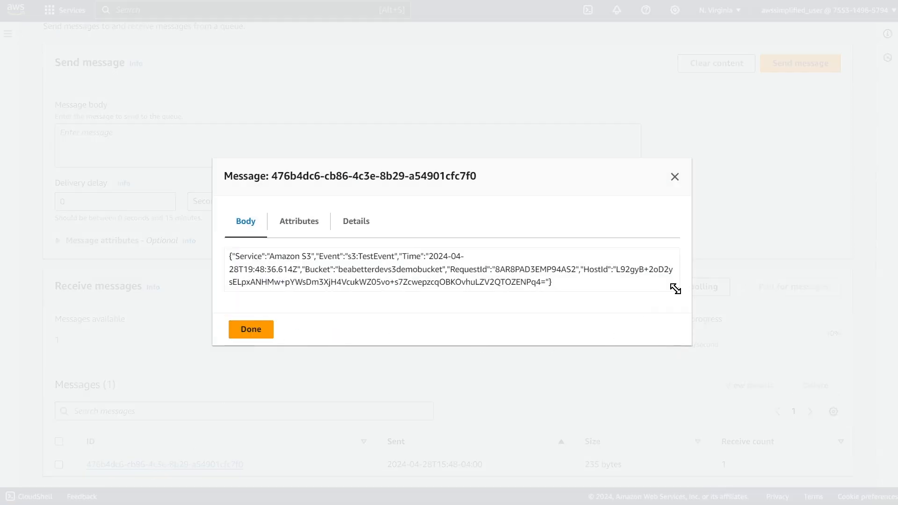
left_click_drag(676, 288, 677, 376)
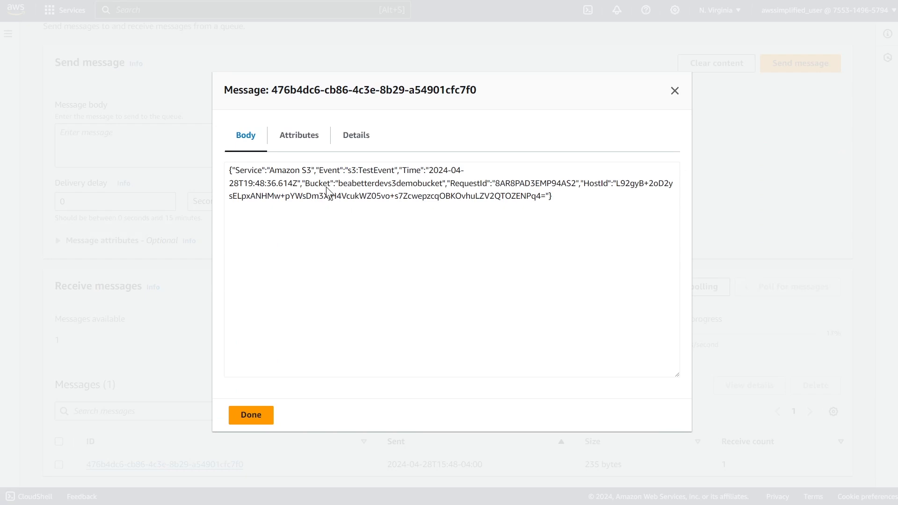
double_click(375, 170)
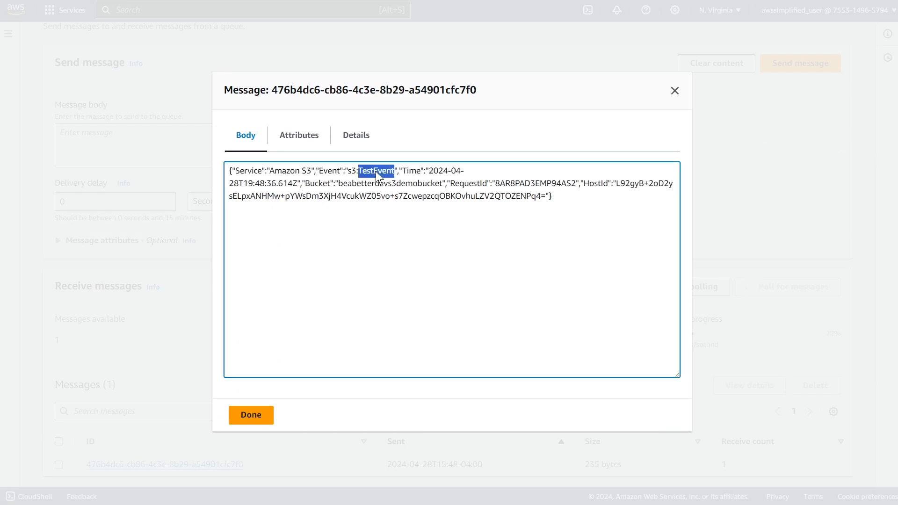
left_click(325, 174)
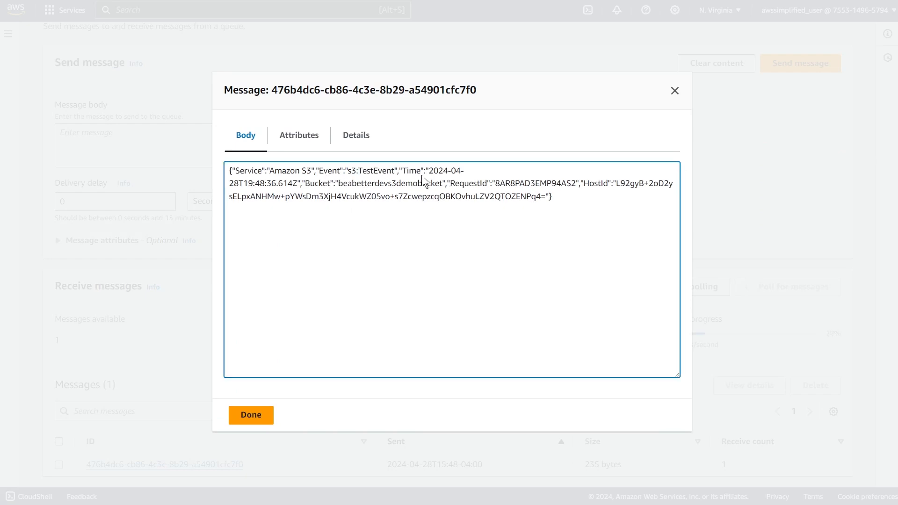
left_click(675, 91)
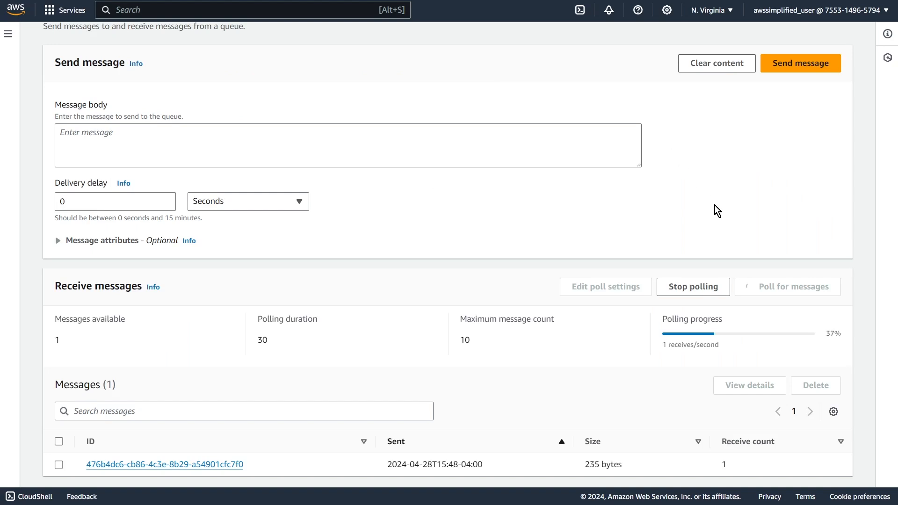
Step: Stop polling and purge the sqsqueuepluss3demo queue, confirming with the word purge
left_click(717, 295)
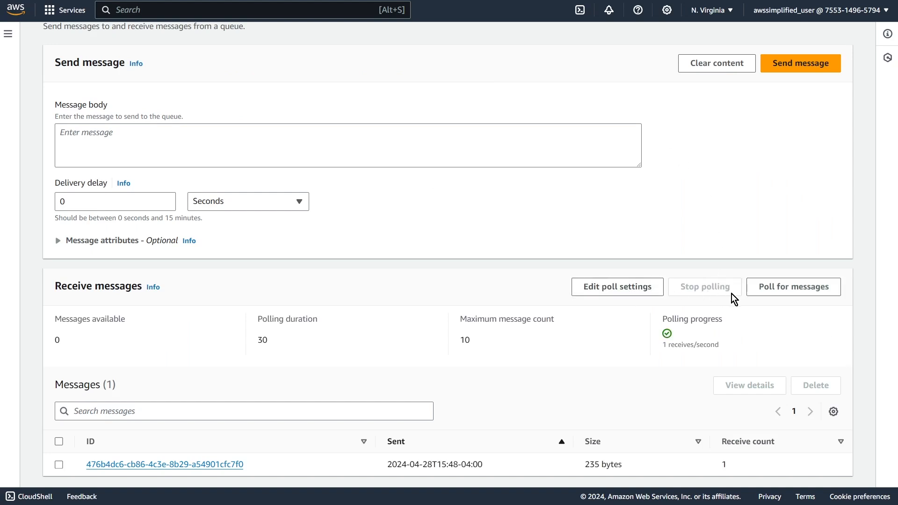
scroll(731, 293, "up", 2)
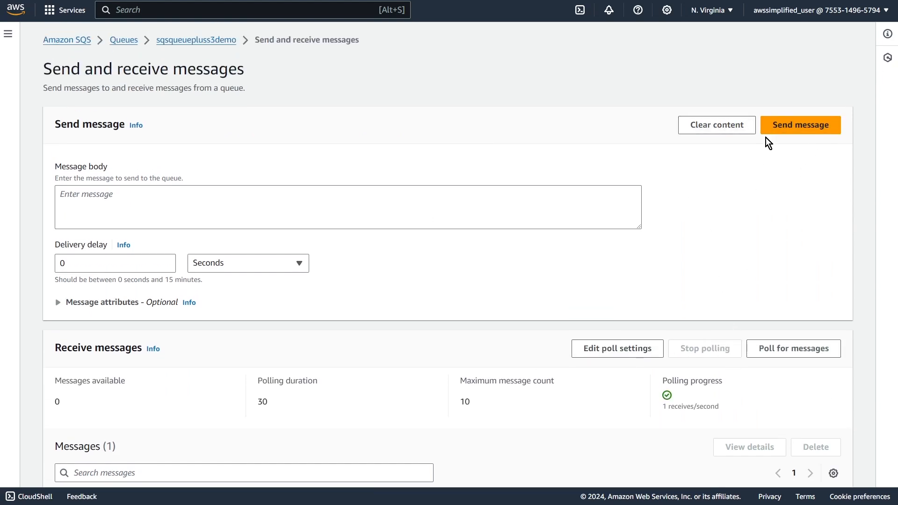
left_click(230, 40)
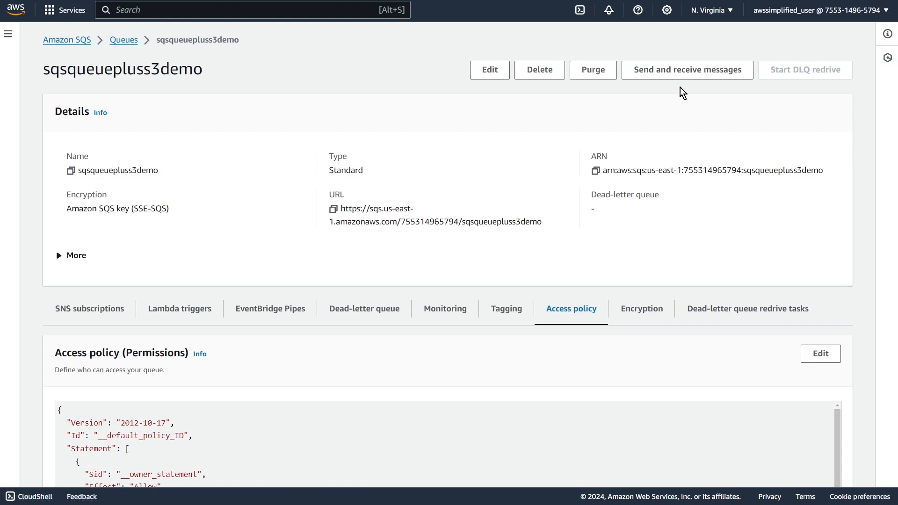
left_click(593, 69)
left_click(410, 292)
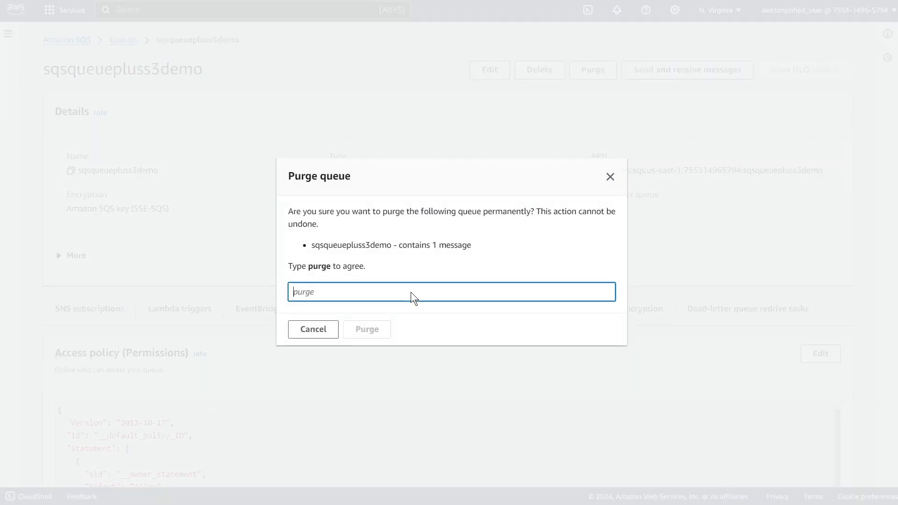
type("purge")
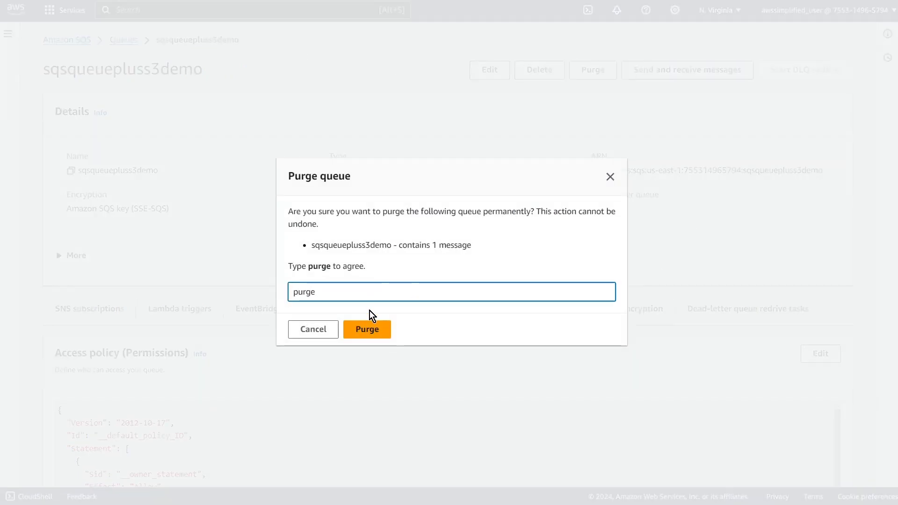
left_click(368, 329)
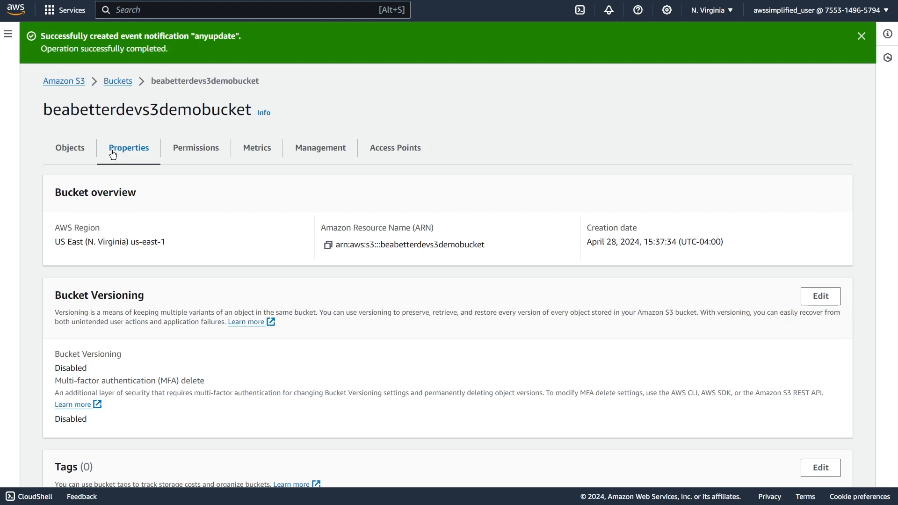
Step: Upload cdk.json from the ChatApp folder to the beabetterdevs3demobucket bucket
left_click(85, 155)
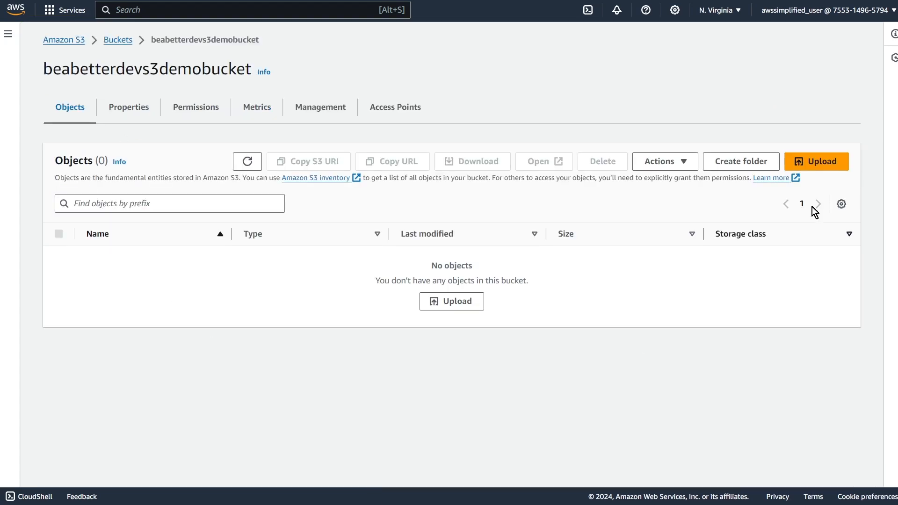
left_click_drag(889, 99, 504, 99)
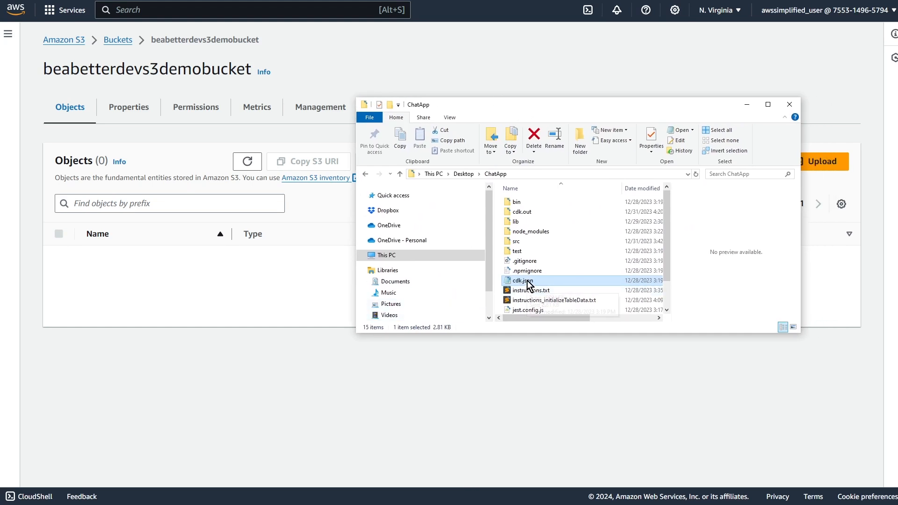
left_click_drag(521, 287, 481, 337)
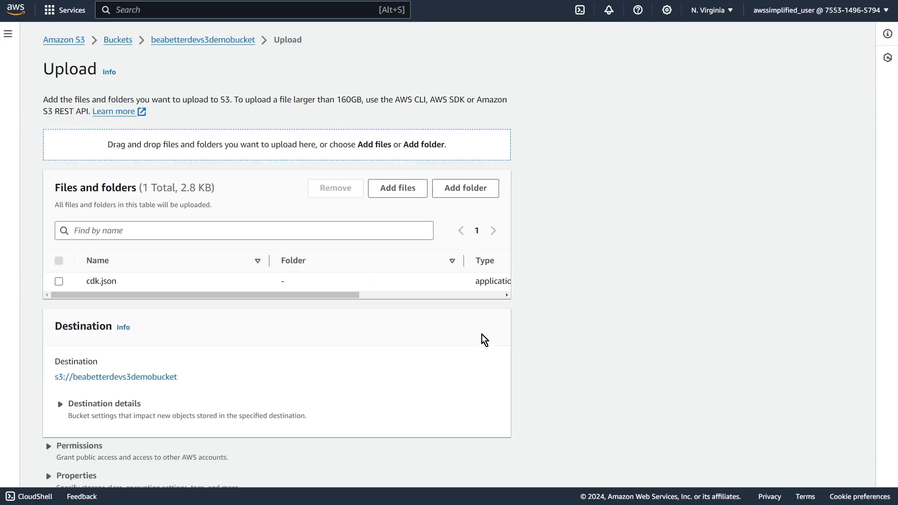
scroll(369, 367, "down", 2)
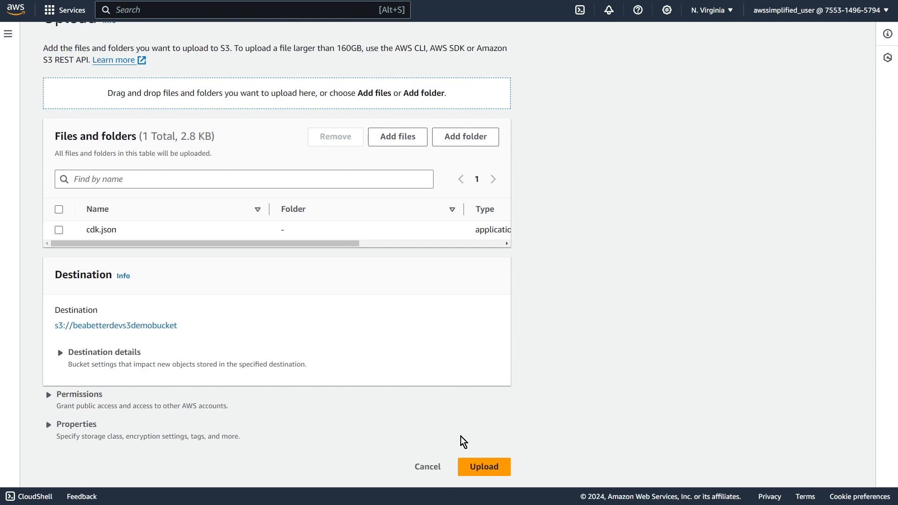
left_click(491, 468)
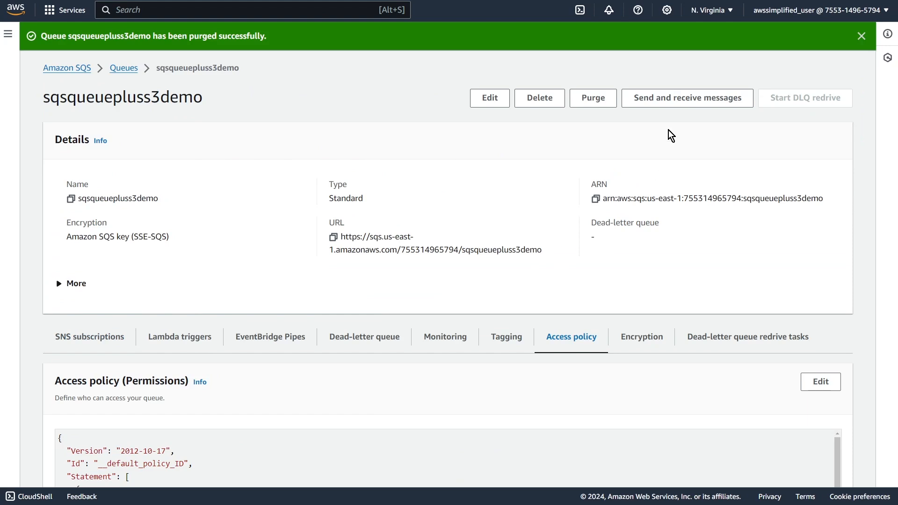
Step: Return to the purged sqsqueuepluss3demo queue and poll it for new messages
left_click(687, 99)
scroll(515, 266, "down", 3)
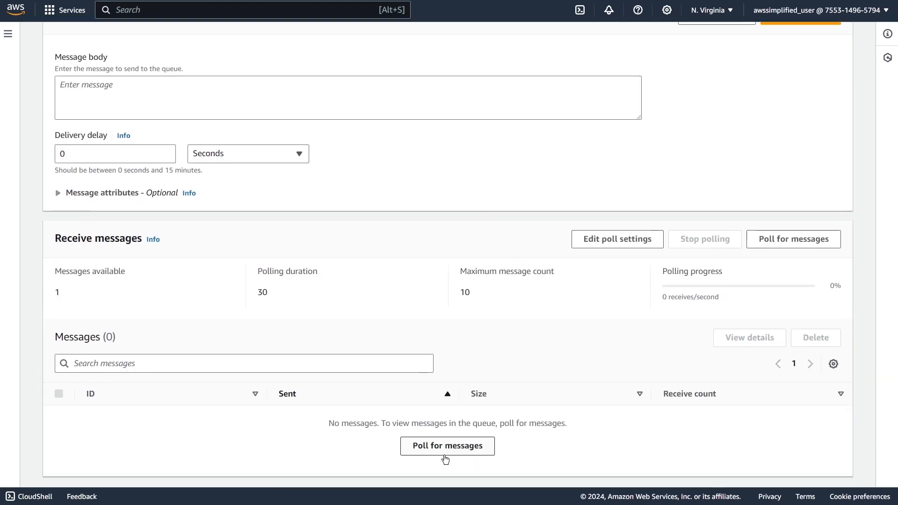
left_click(456, 446)
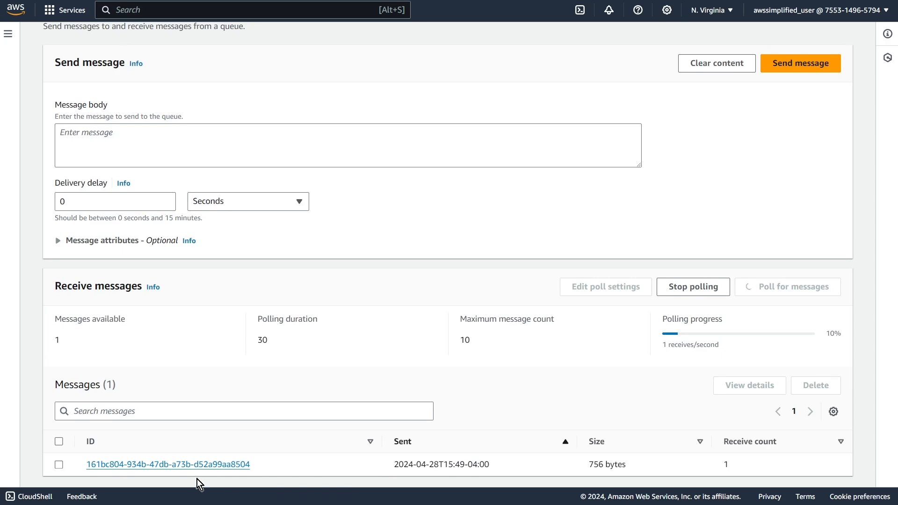
Step: Open the new message, enlarge its body and examine the Records array, bucket ARN and object section
left_click(207, 465)
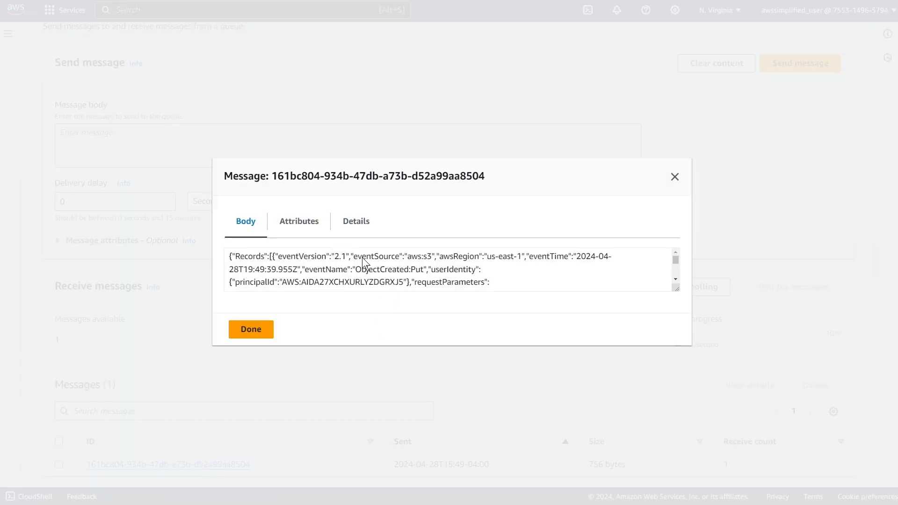
left_click_drag(675, 288, 691, 377)
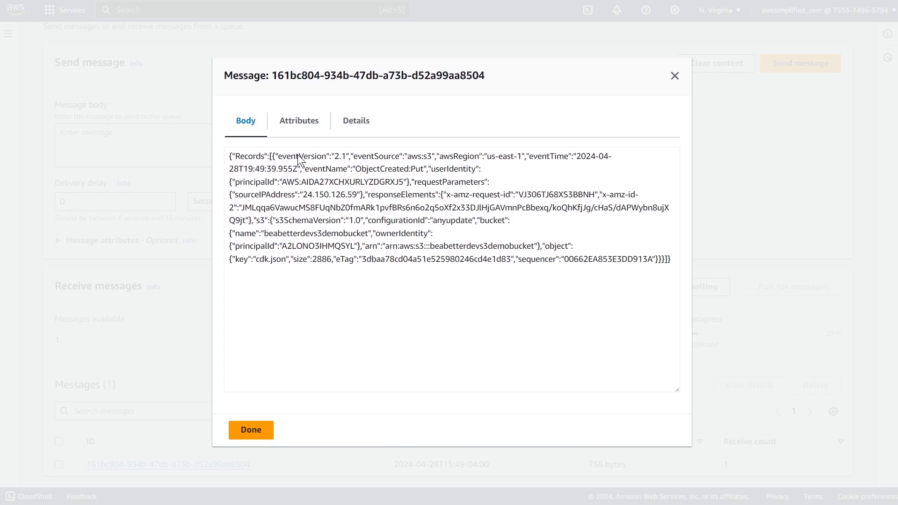
double_click(238, 157)
double_click(272, 157)
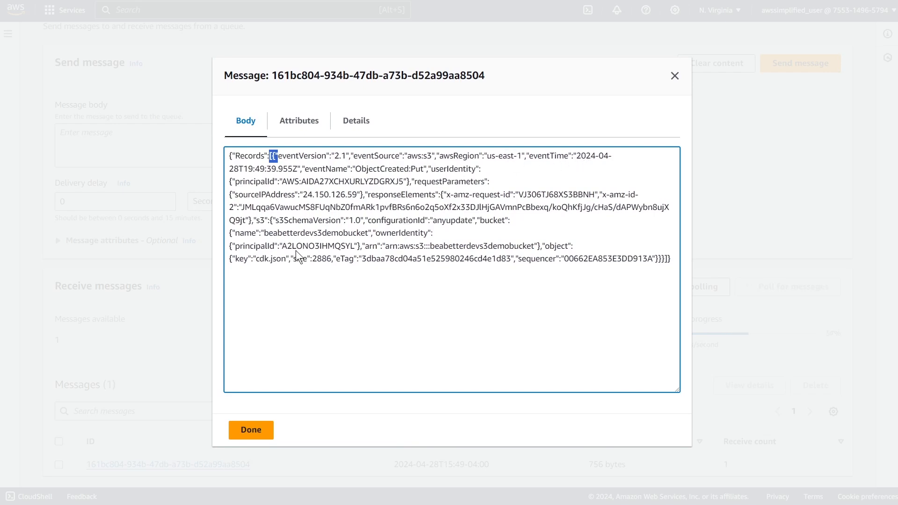
double_click(490, 246)
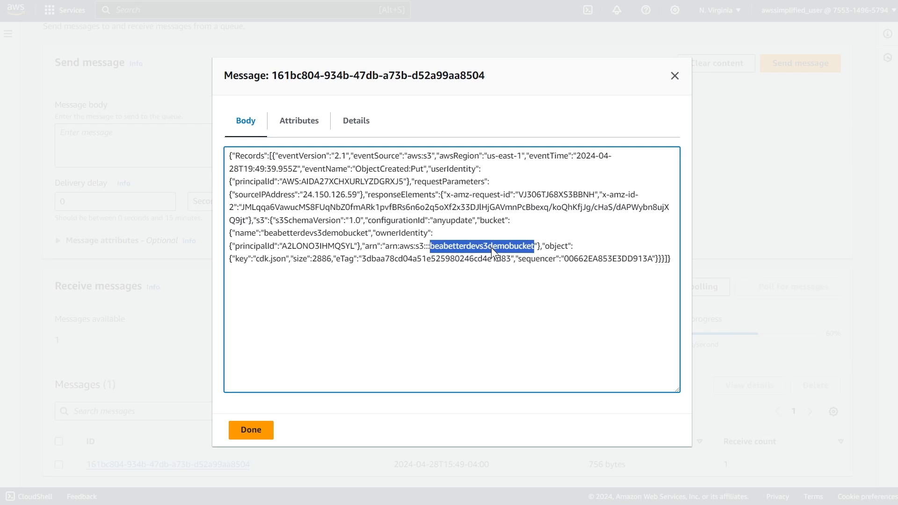
double_click(557, 246)
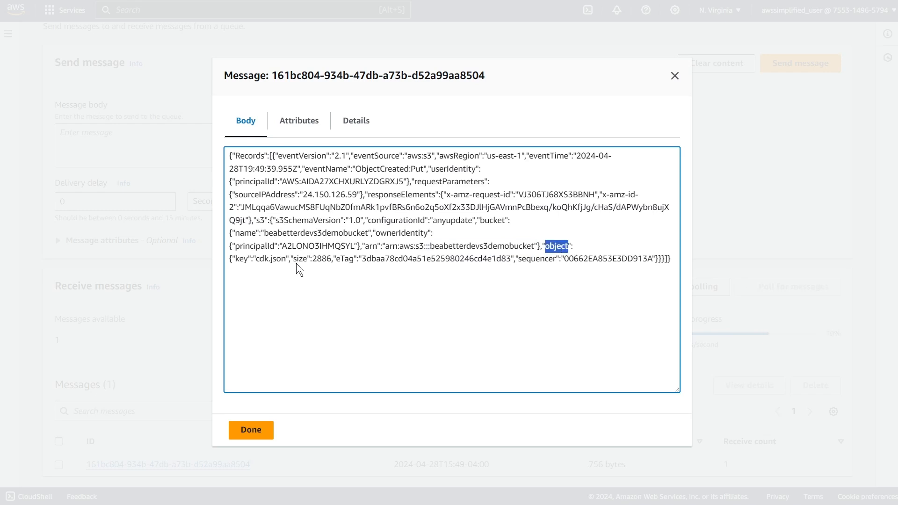
Step: Examine the object key in the S3 event message body and close the message
left_click_drag(256, 259, 286, 259)
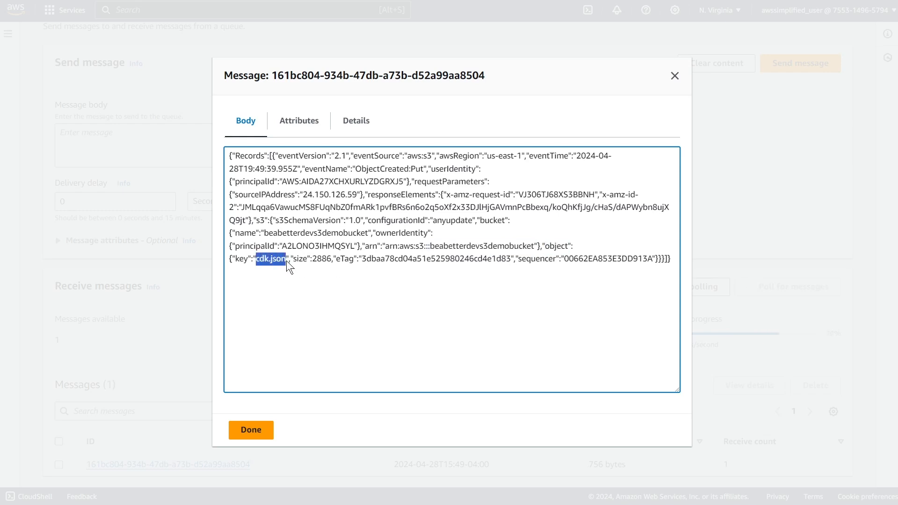
left_click(258, 262)
left_click(248, 429)
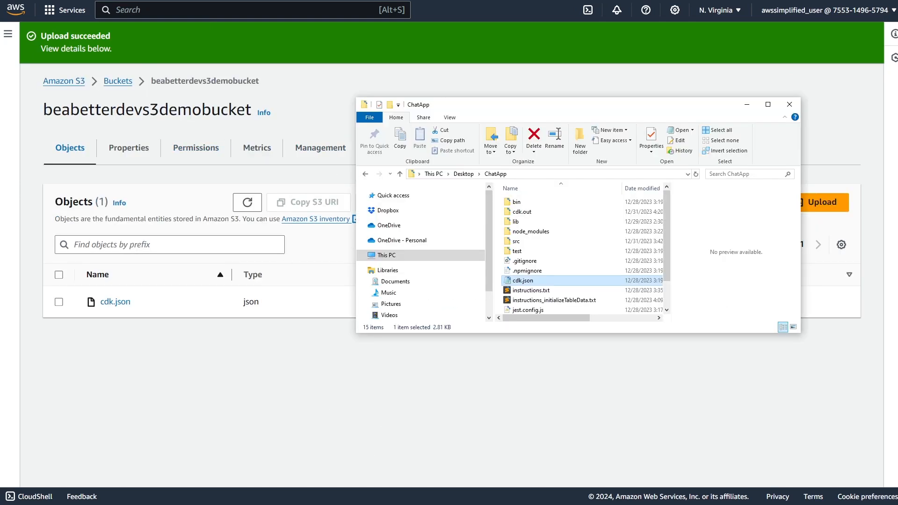
Step: Upload cdk.json from the ChatApp folder to beabetterdevs3demobucket again, overwriting the existing object
left_click(539, 284)
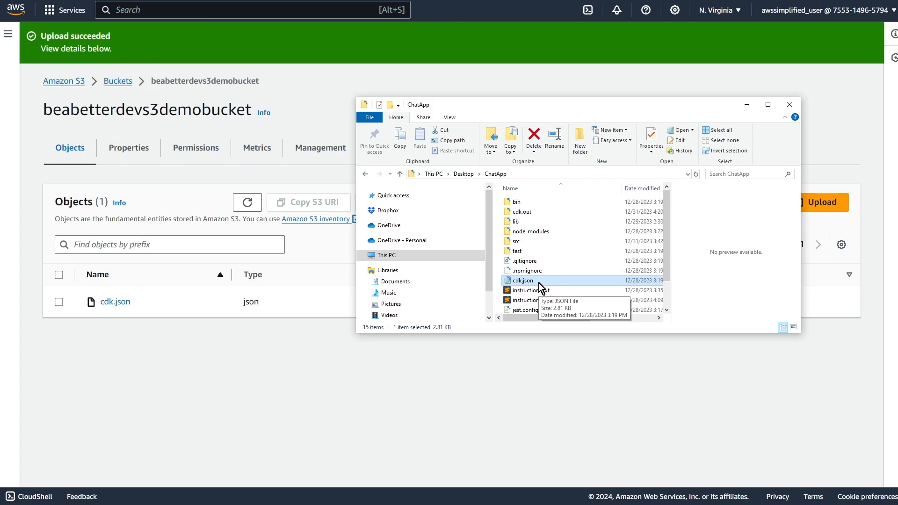
left_click_drag(539, 281, 225, 328)
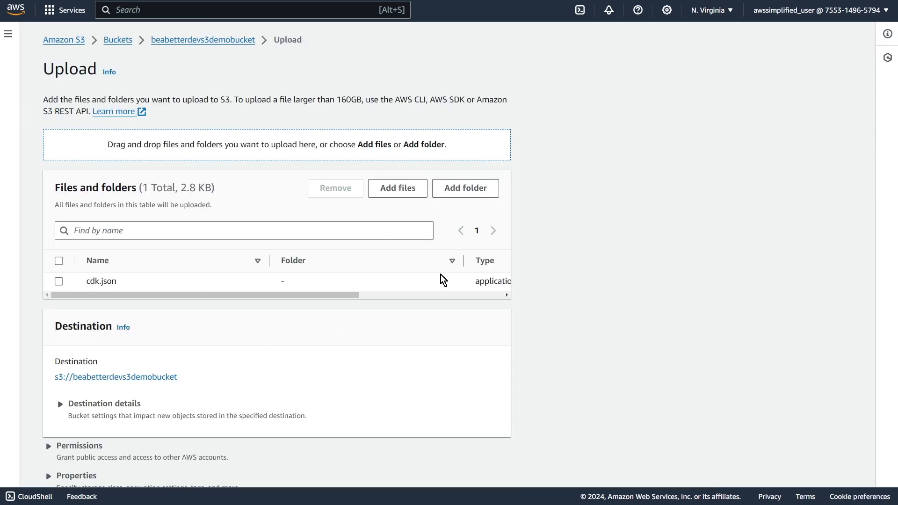
scroll(486, 326, "down", 1)
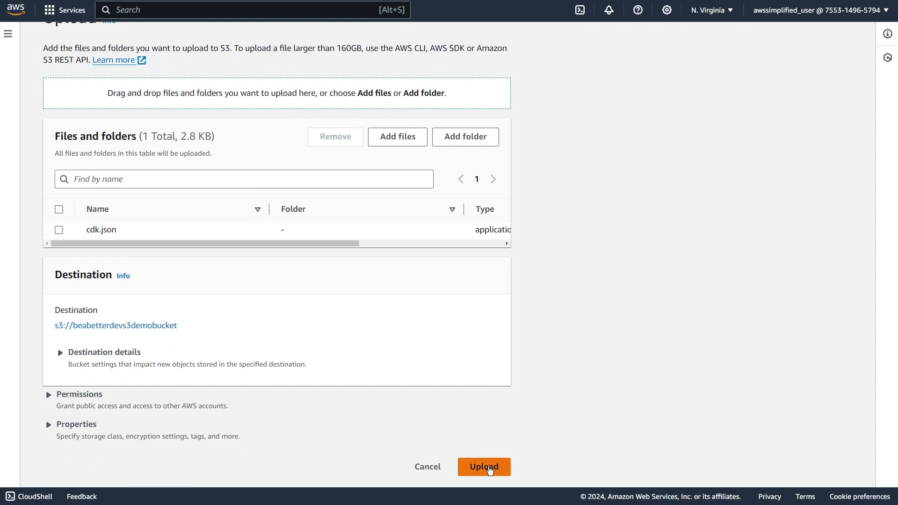
left_click(490, 469)
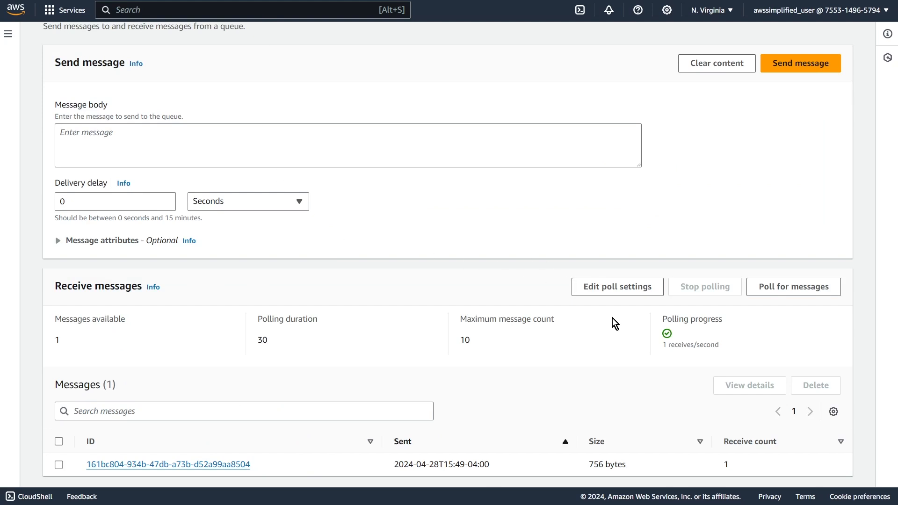
Step: Poll the SQS queue for messages again and check the sent time of the newest message
left_click(793, 286)
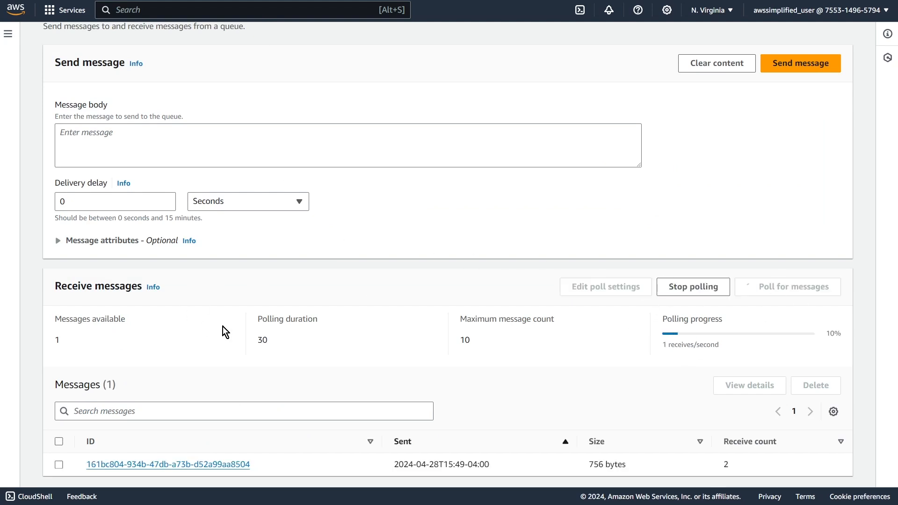
scroll(511, 343, "down", 1)
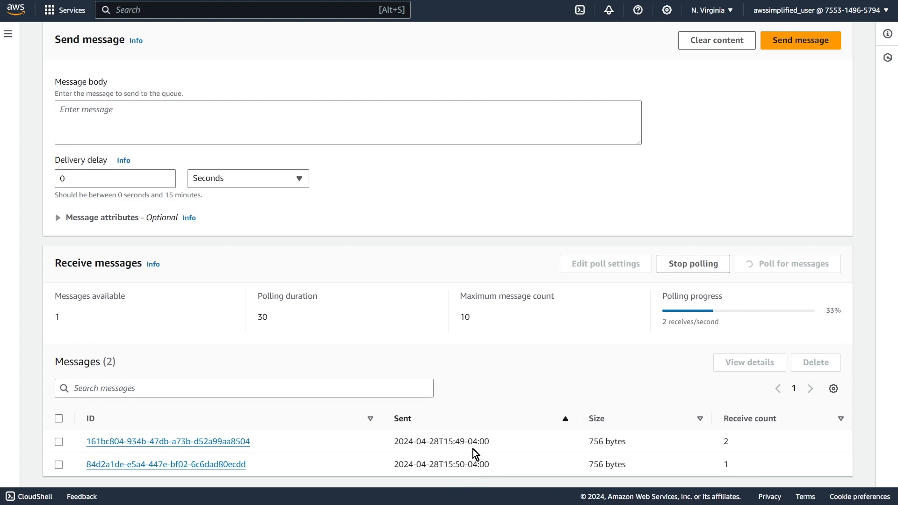
left_click_drag(464, 468, 447, 468)
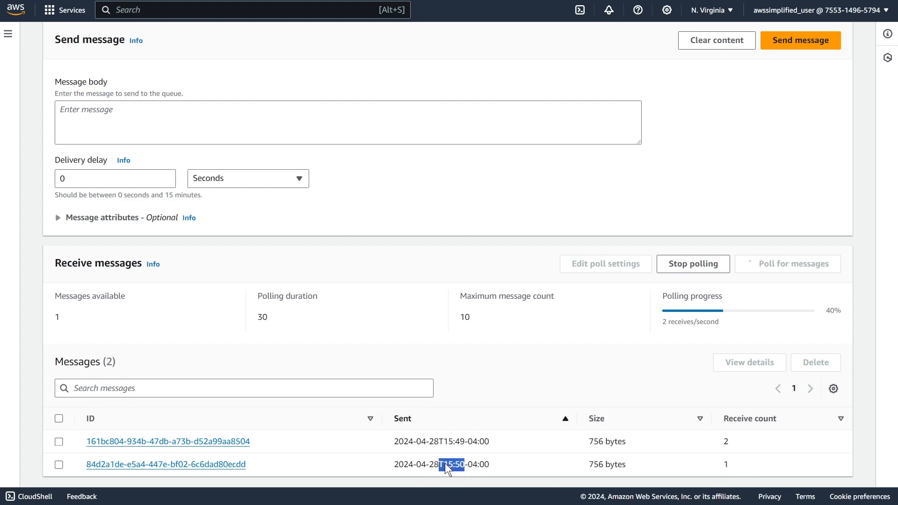
Step: Open the newest queue message, examine the object key and bucket name in its body, and close it
left_click(210, 465)
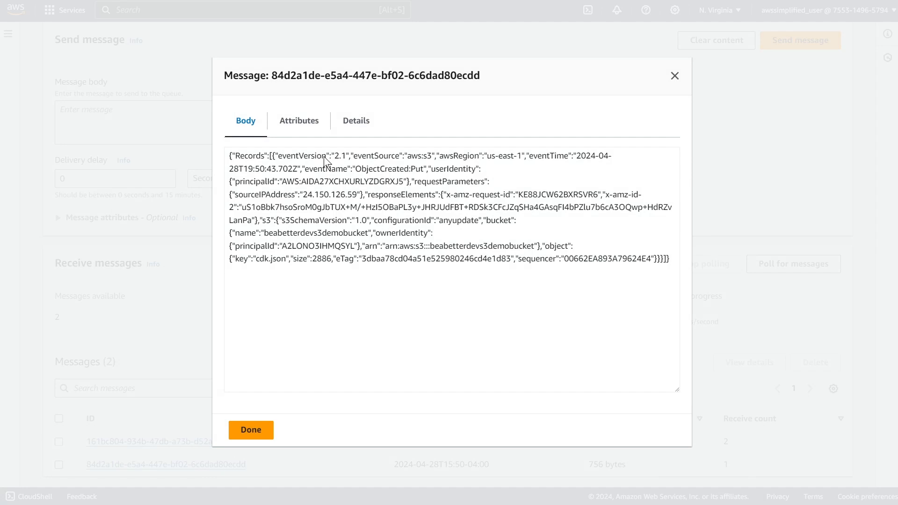
left_click(255, 261)
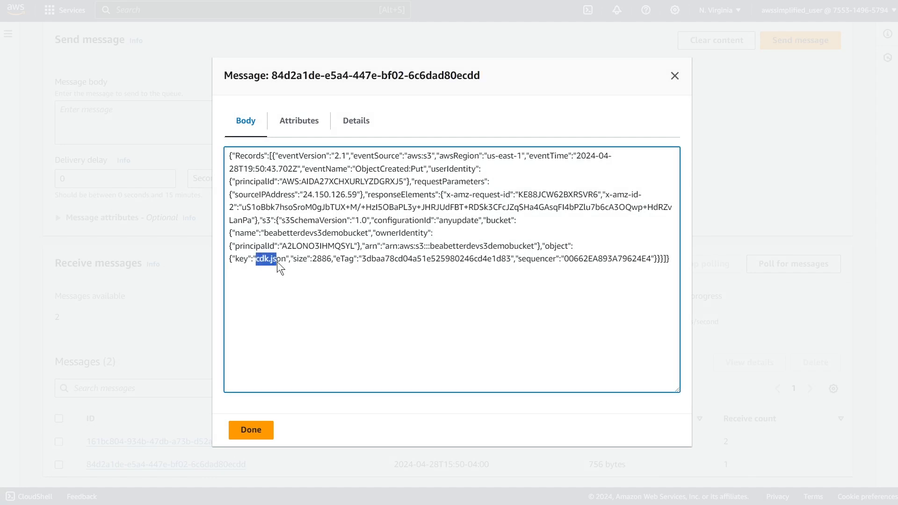
left_click(385, 301)
double_click(481, 248)
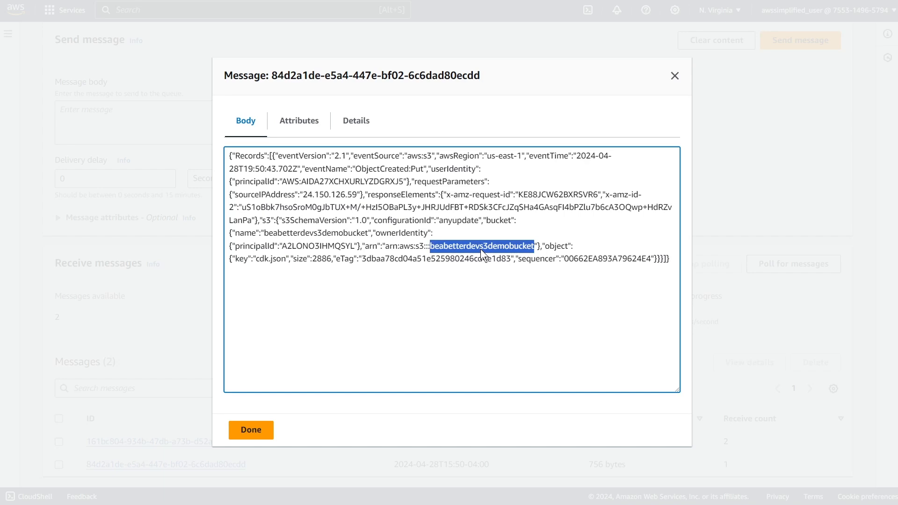
left_click(674, 76)
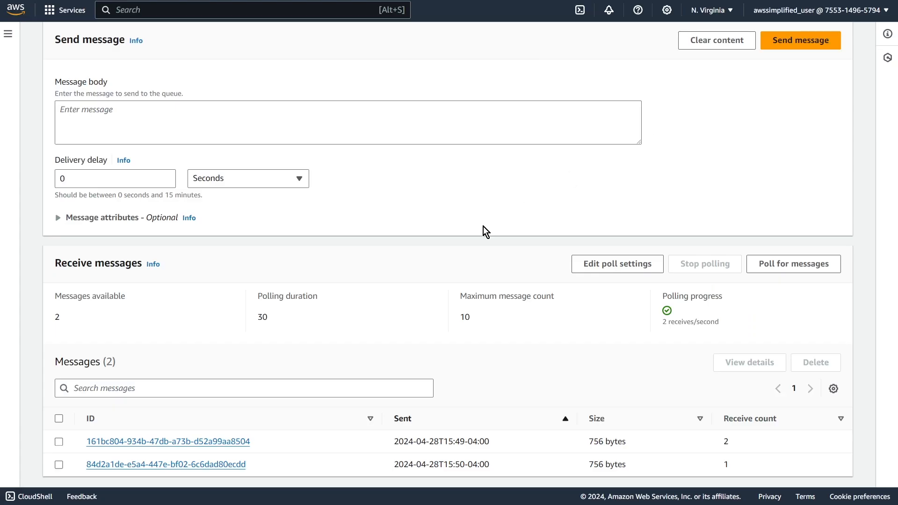
scroll(483, 226, "up", 2)
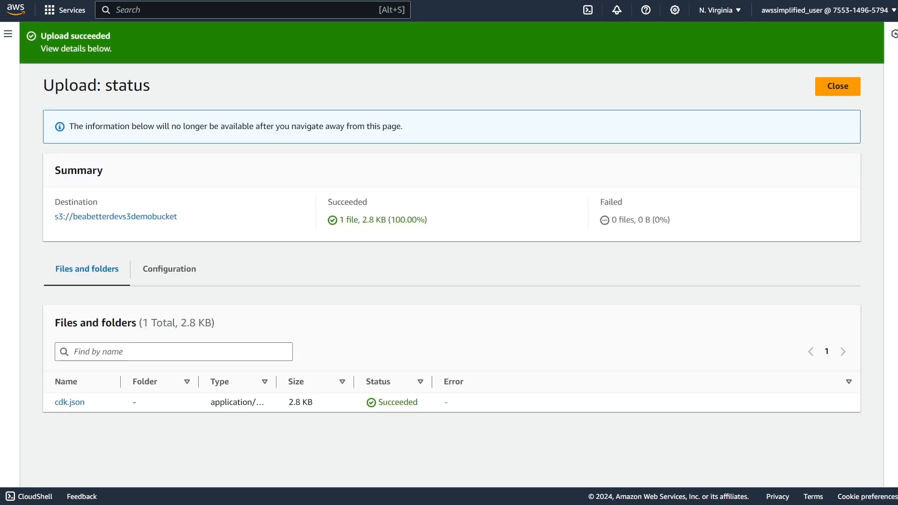